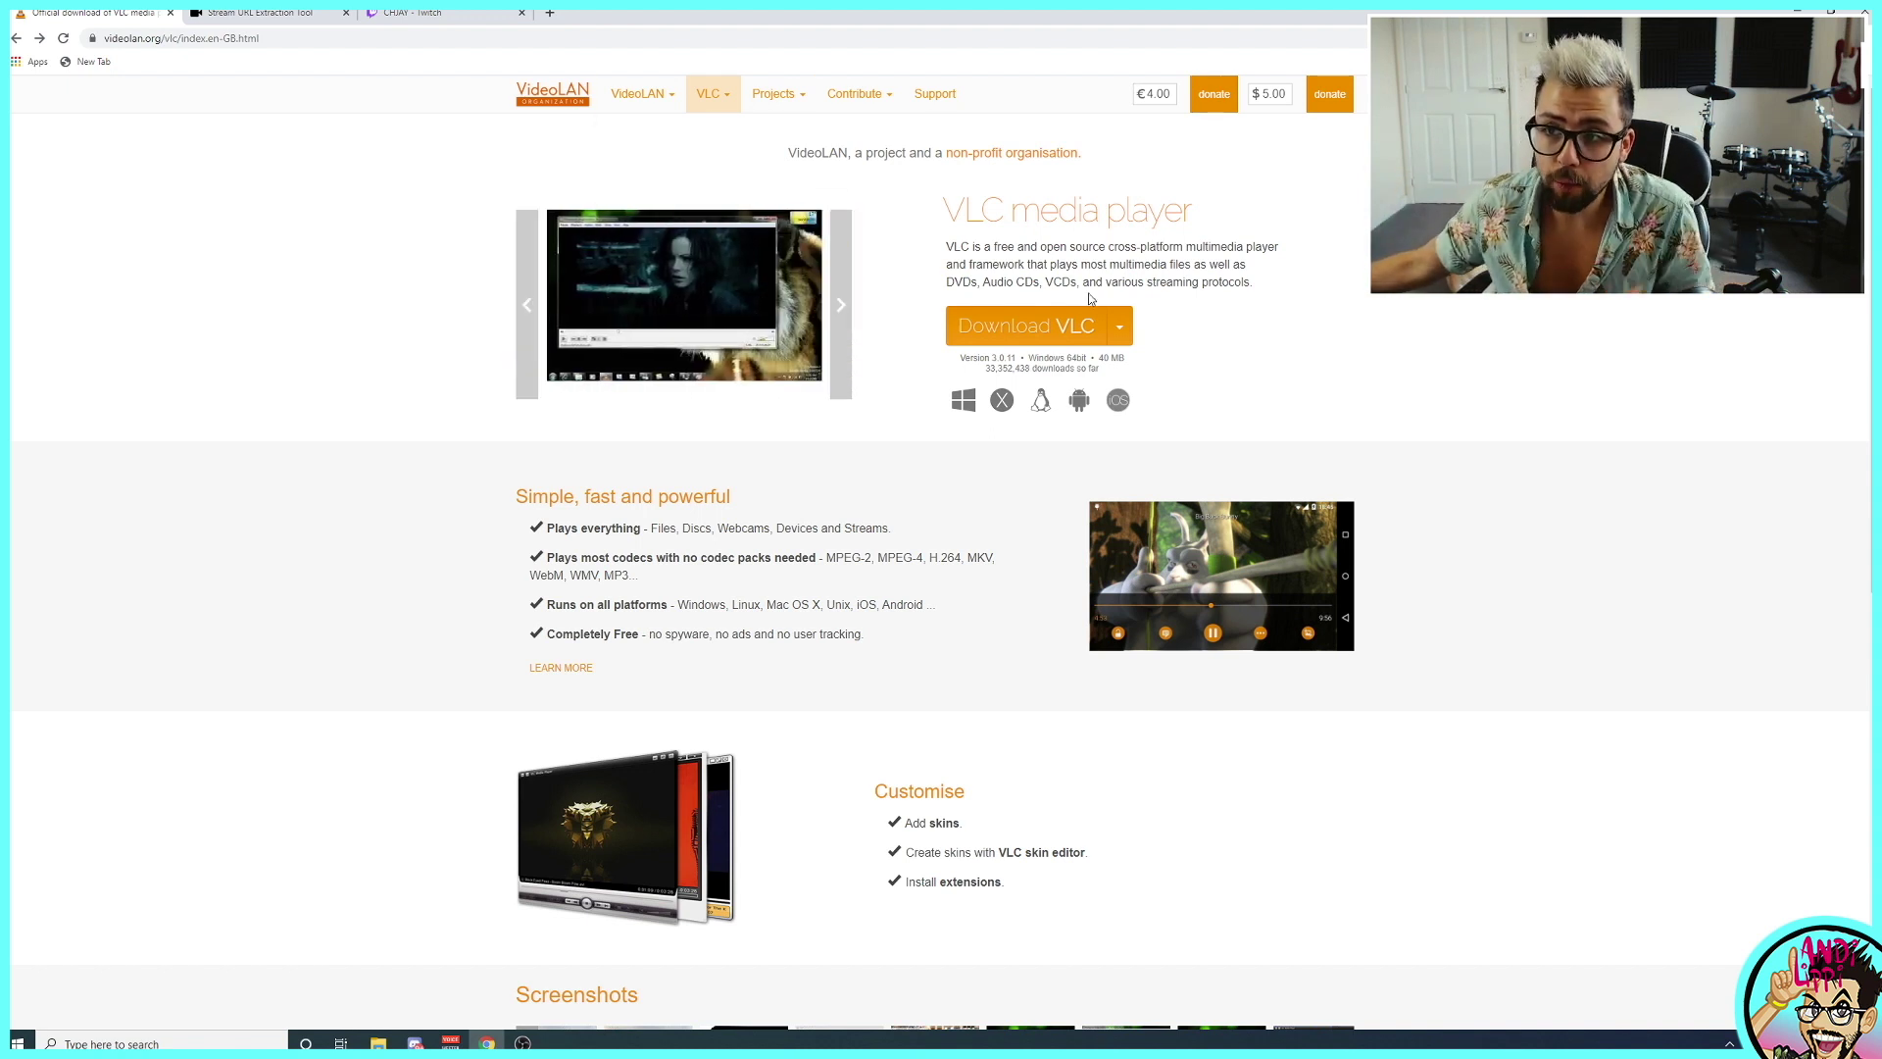
- Expand the Download VLC dropdown on the VideoLAN page to list the supported platforms
{"action": "left_click", "coordinate": [1124, 329]}
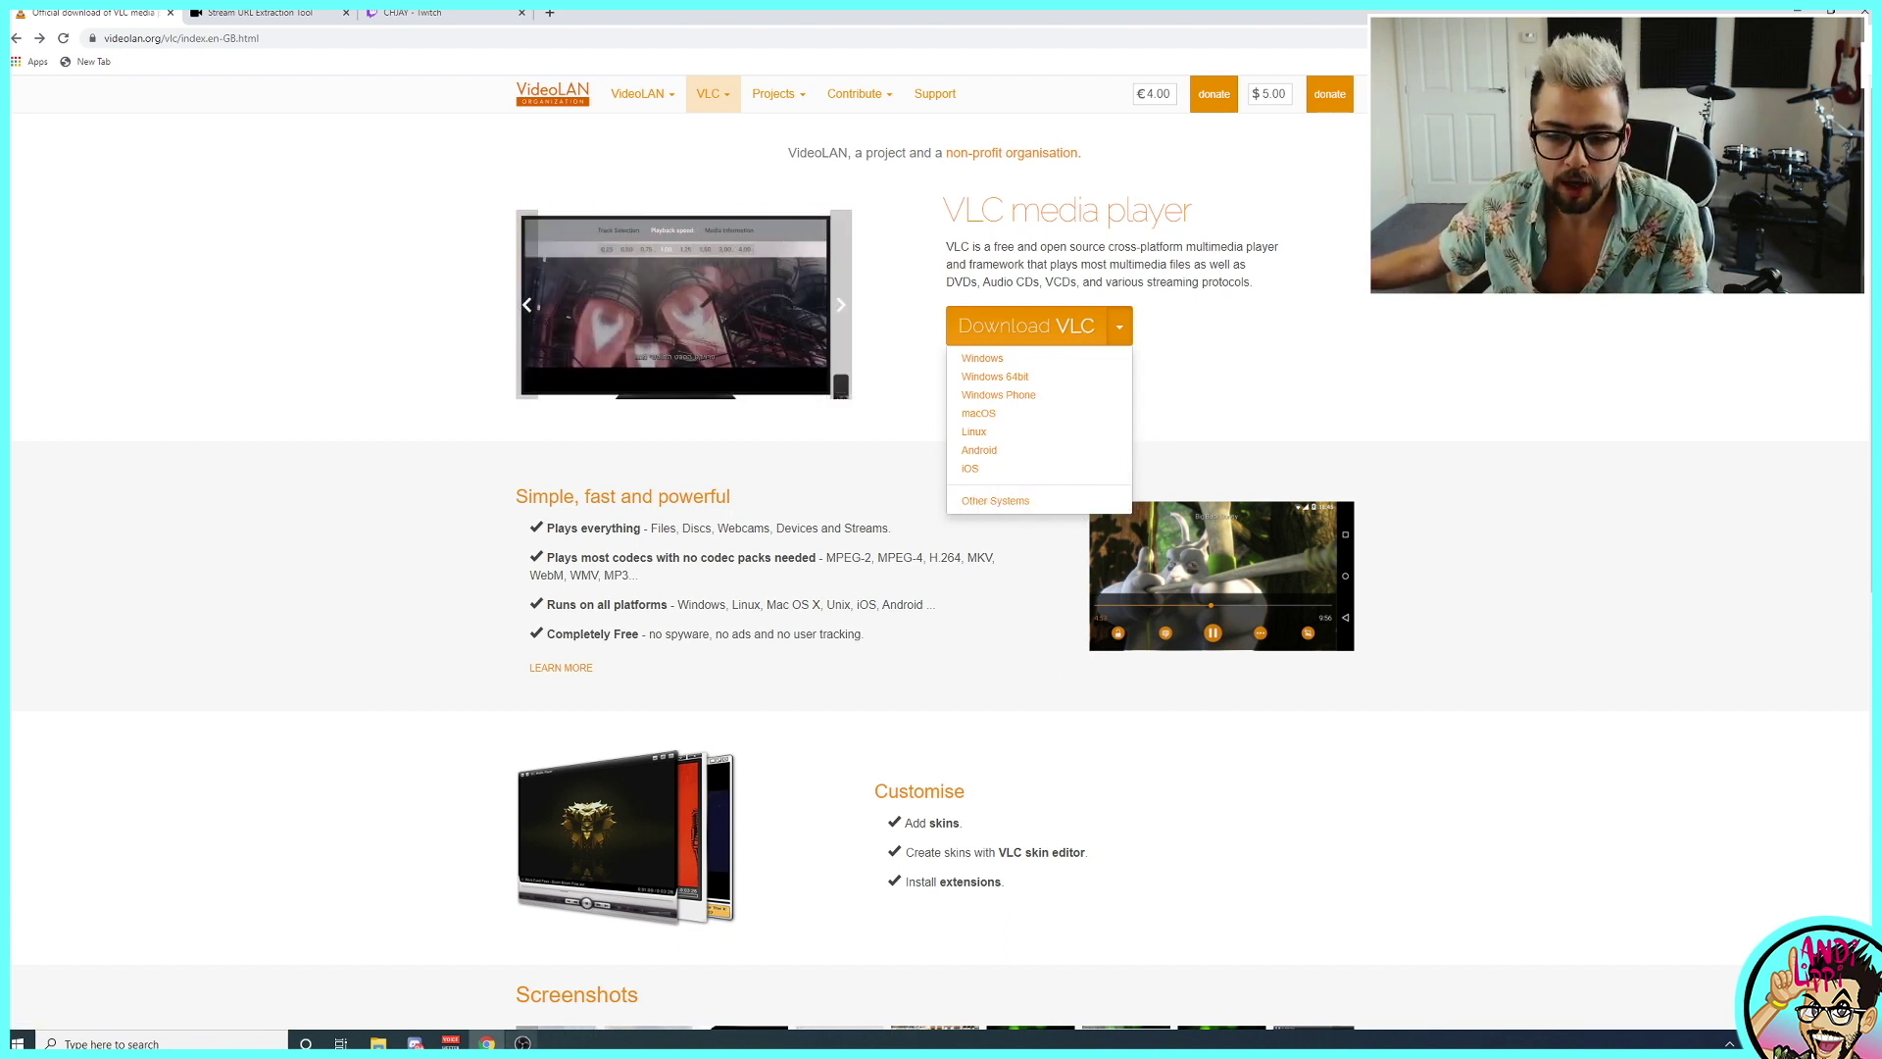
{"action": "mouse_move", "coordinate": [523, 1044]}
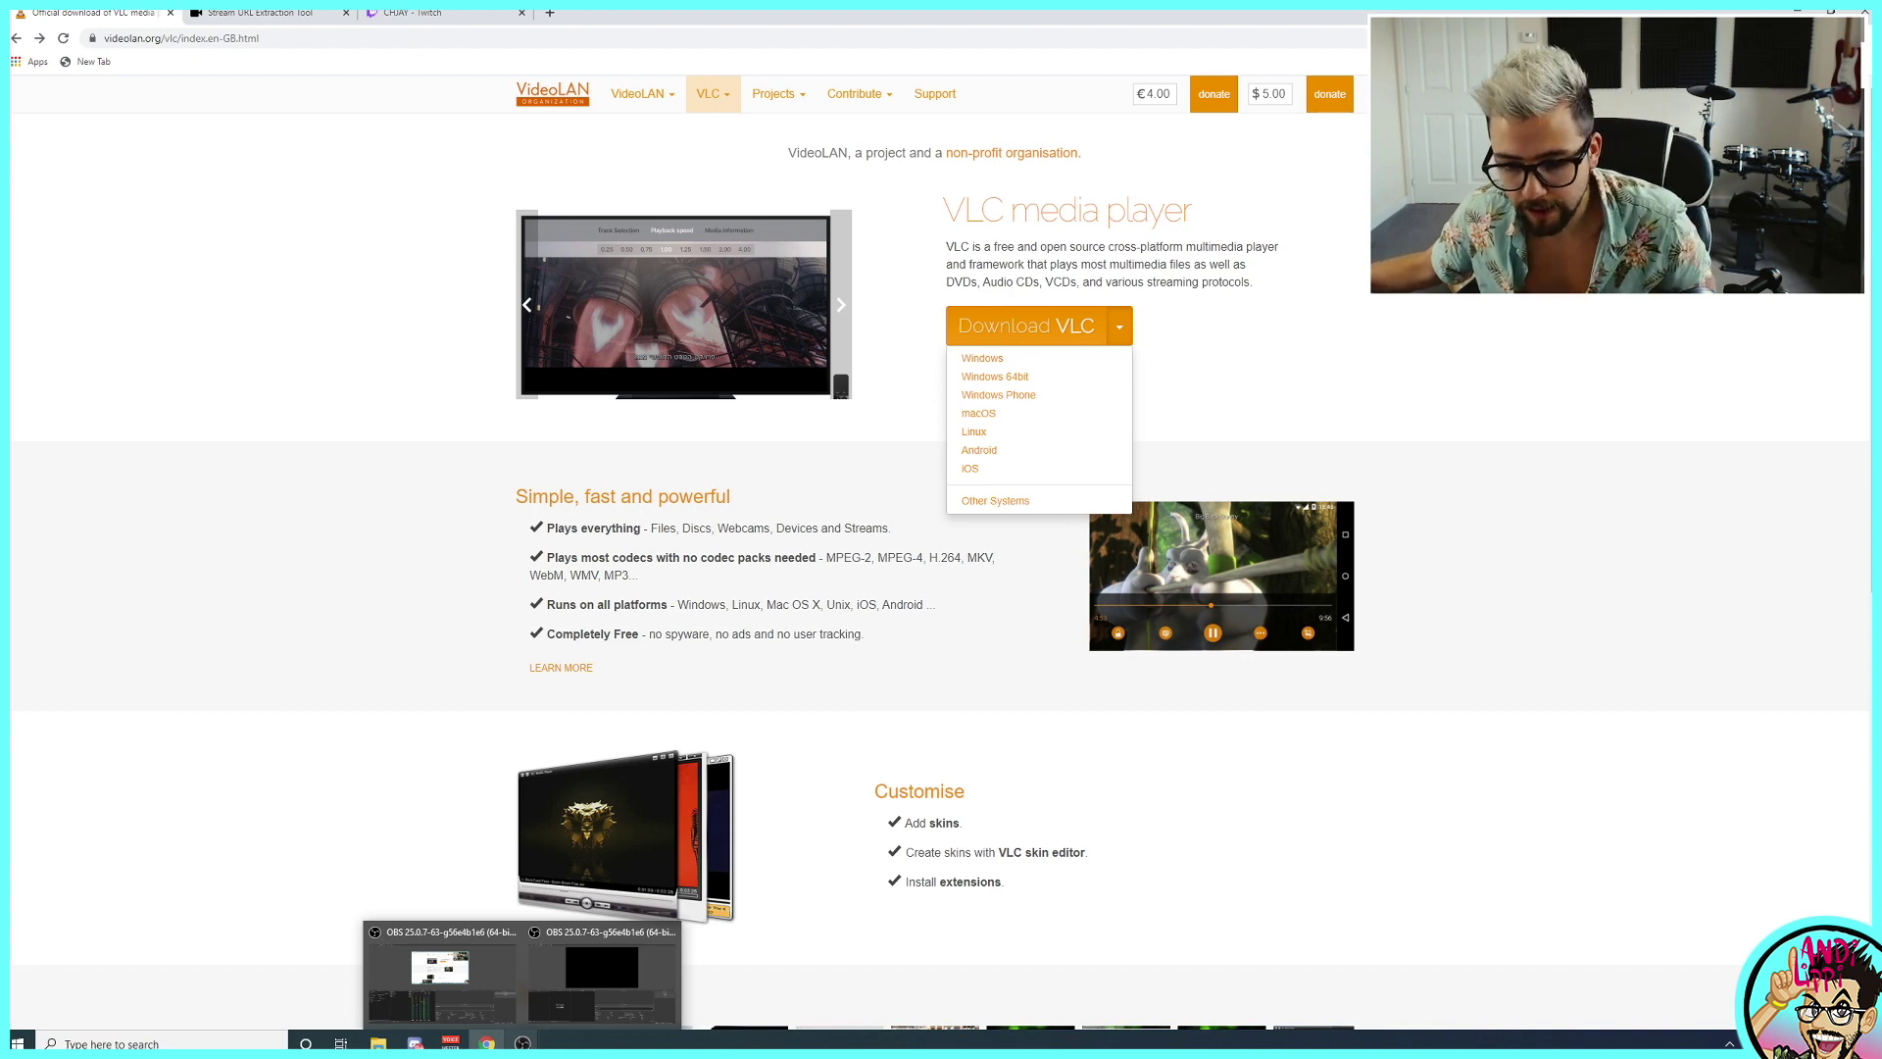
- Create a VLC Video Source in OBS's Main Scene
{"action": "left_click", "coordinate": [569, 984]}
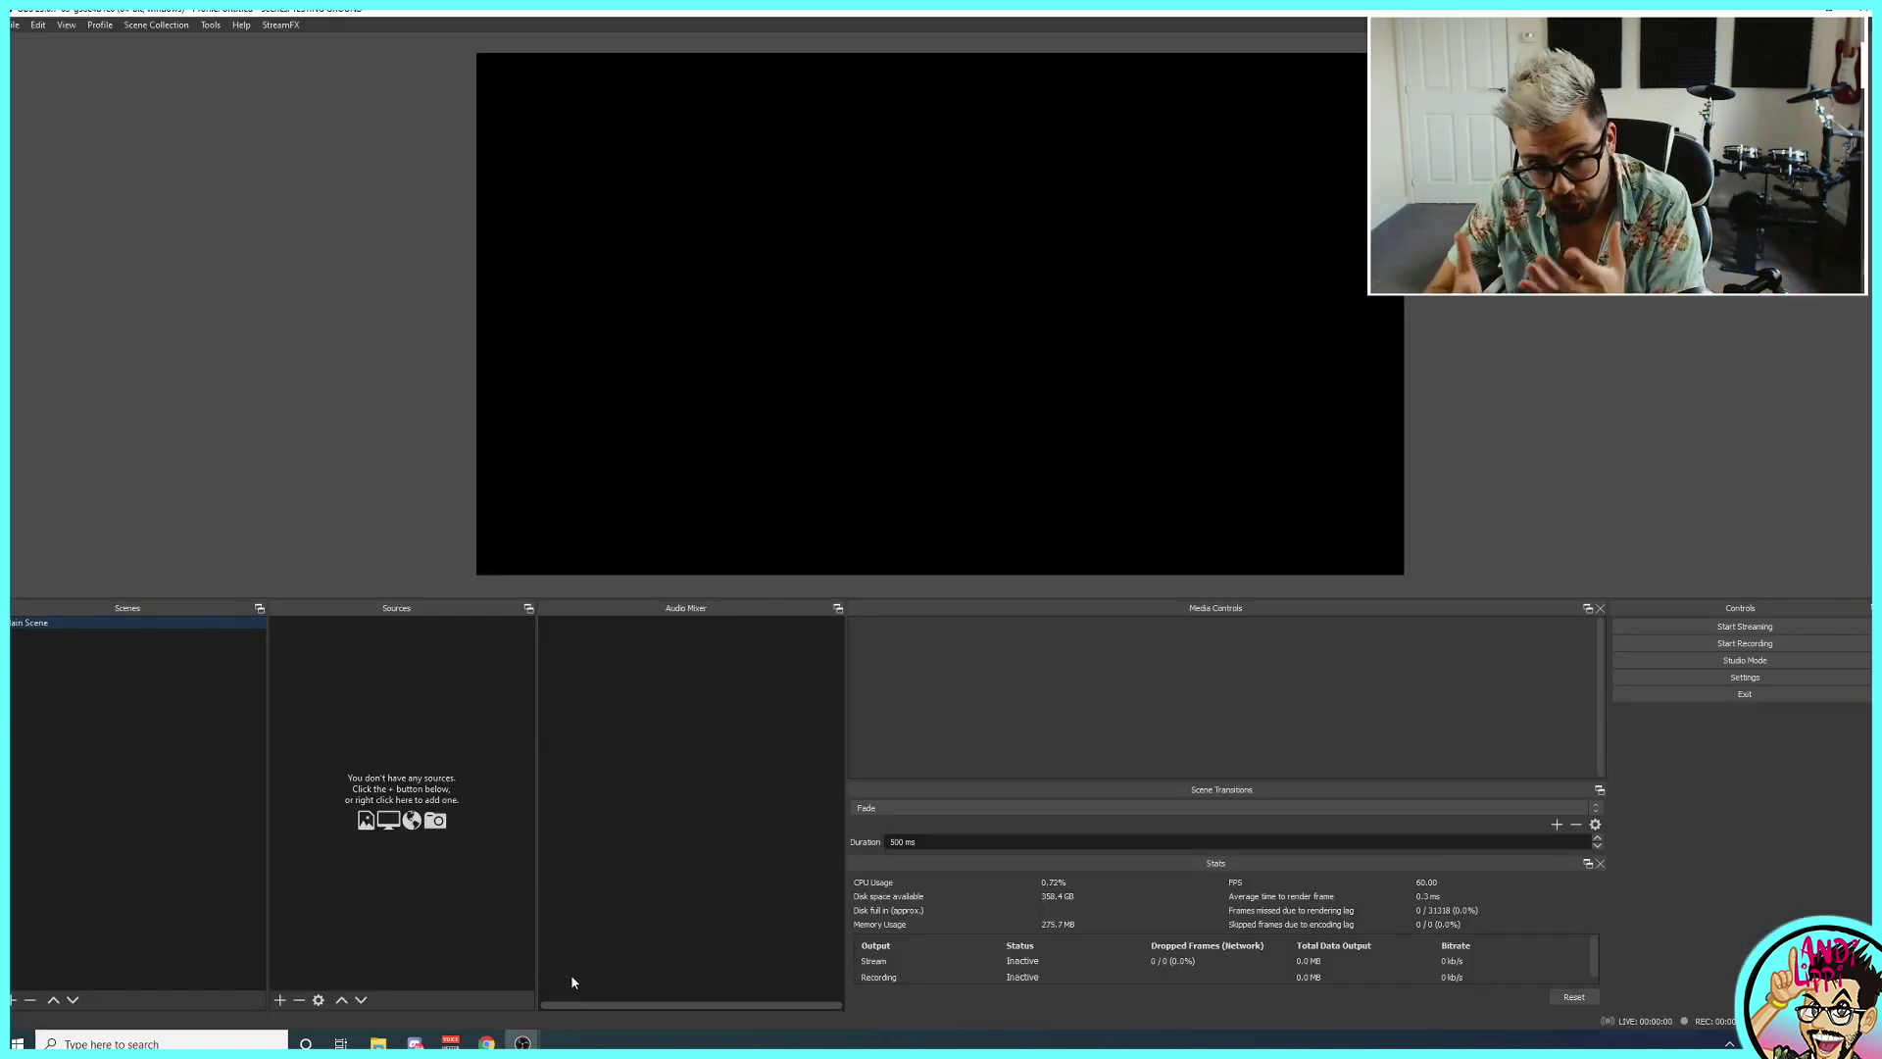
{"action": "left_click", "coordinate": [279, 1000]}
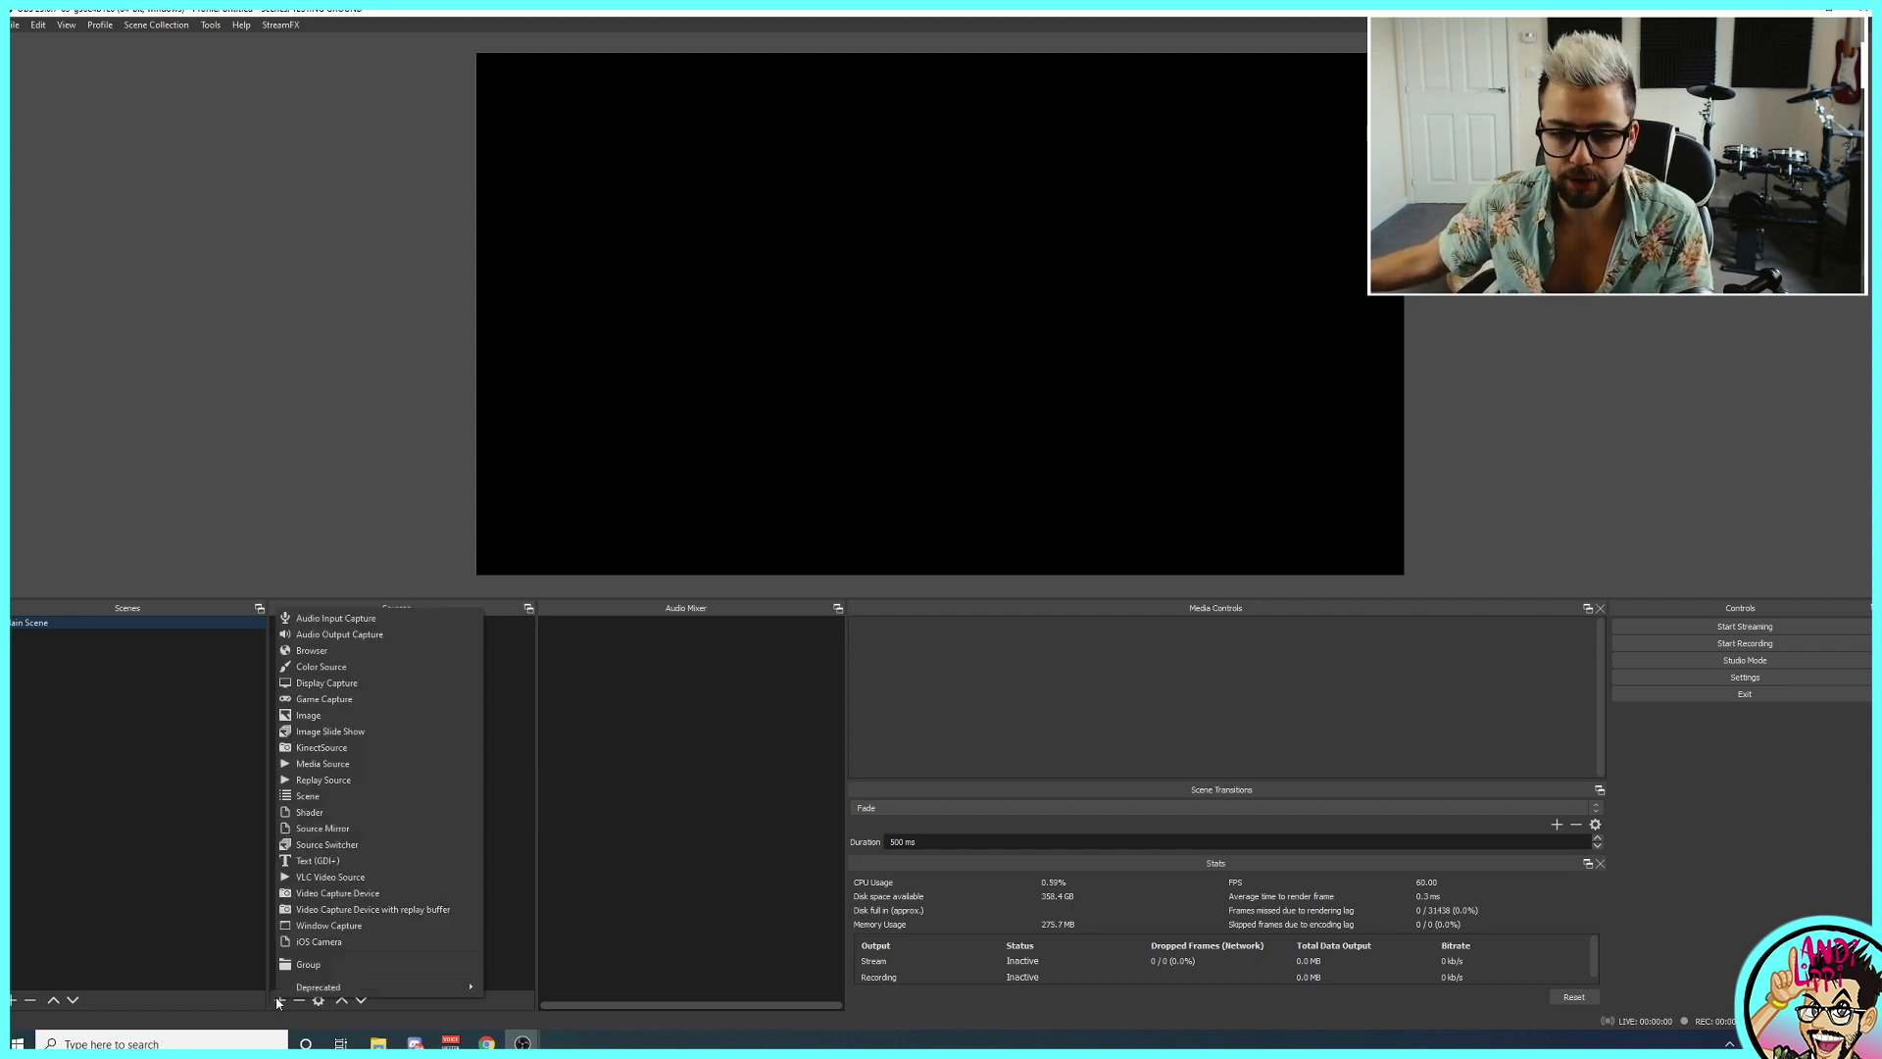
{"action": "left_click", "coordinate": [327, 883]}
{"action": "left_click", "coordinate": [985, 625]}
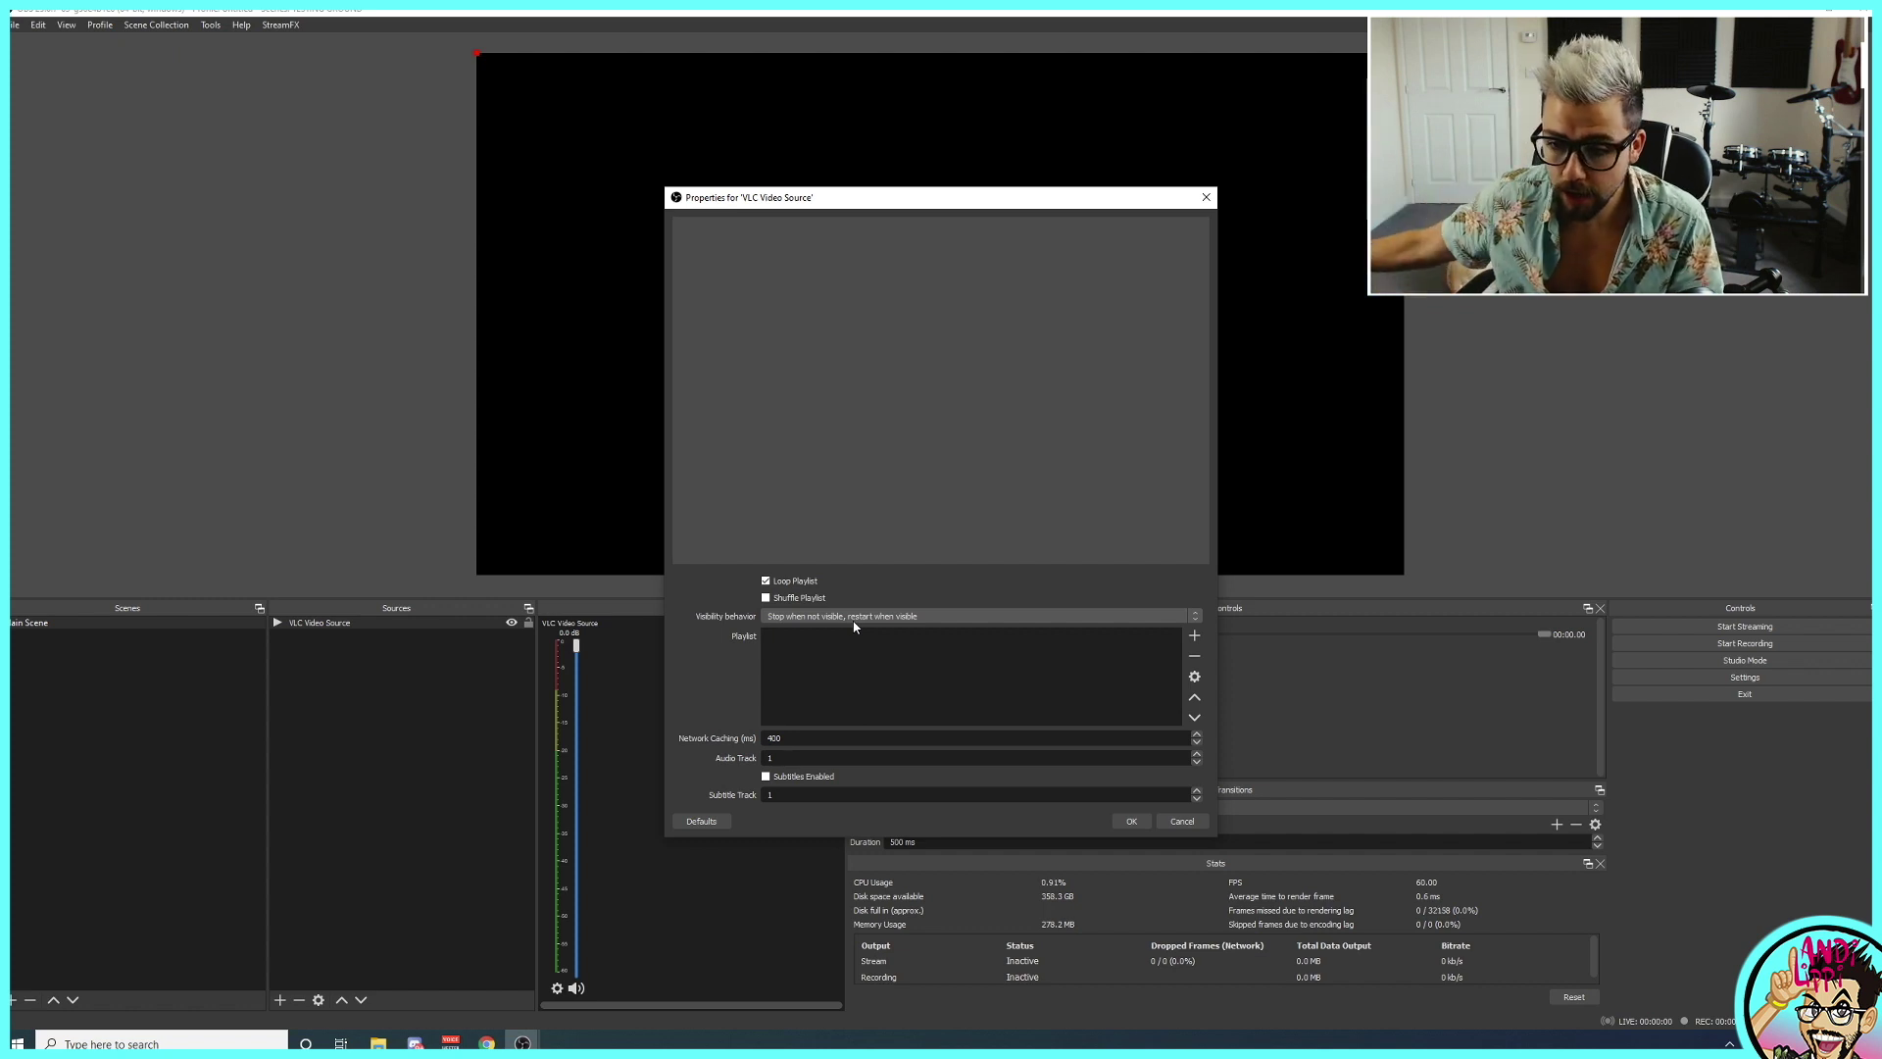
- Cancel the Add Path/URL playlist entry and switch to Chrome's Stream URL Extraction Tool
{"action": "left_click", "coordinate": [1195, 638]}
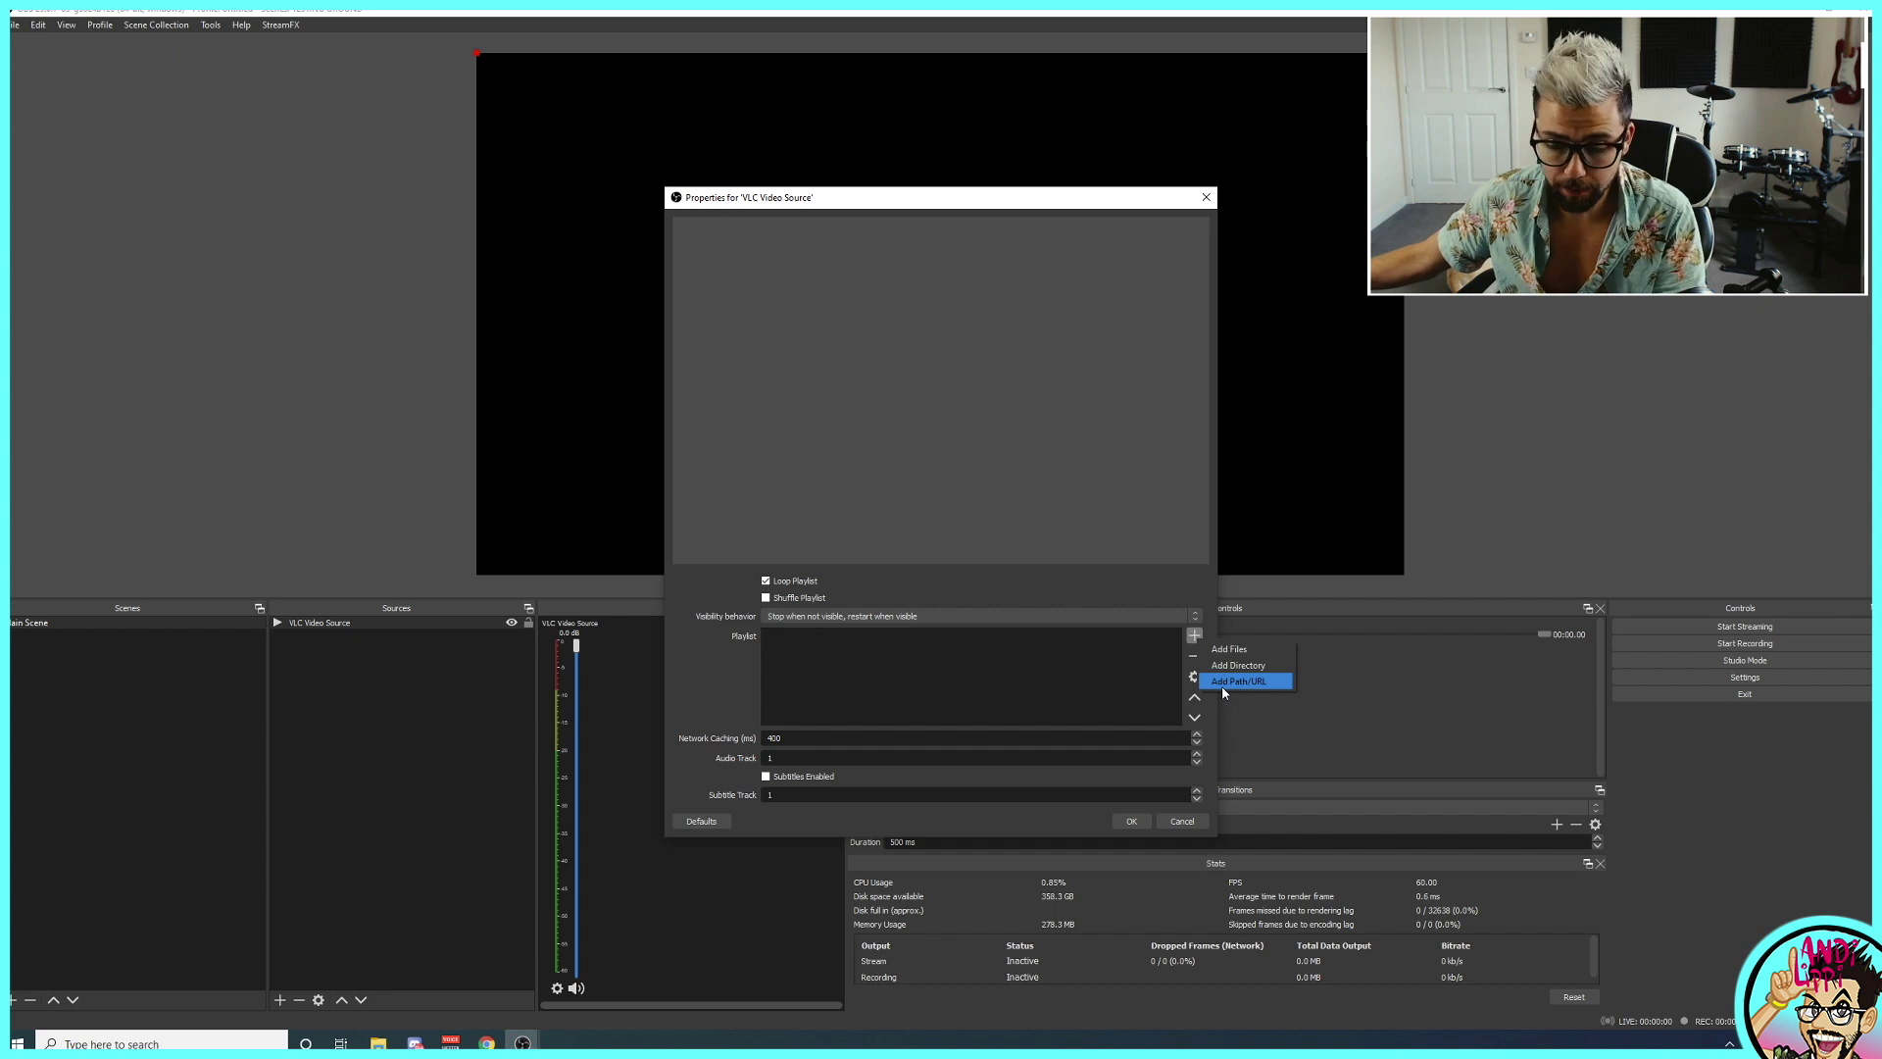
{"action": "left_click", "coordinate": [1224, 683]}
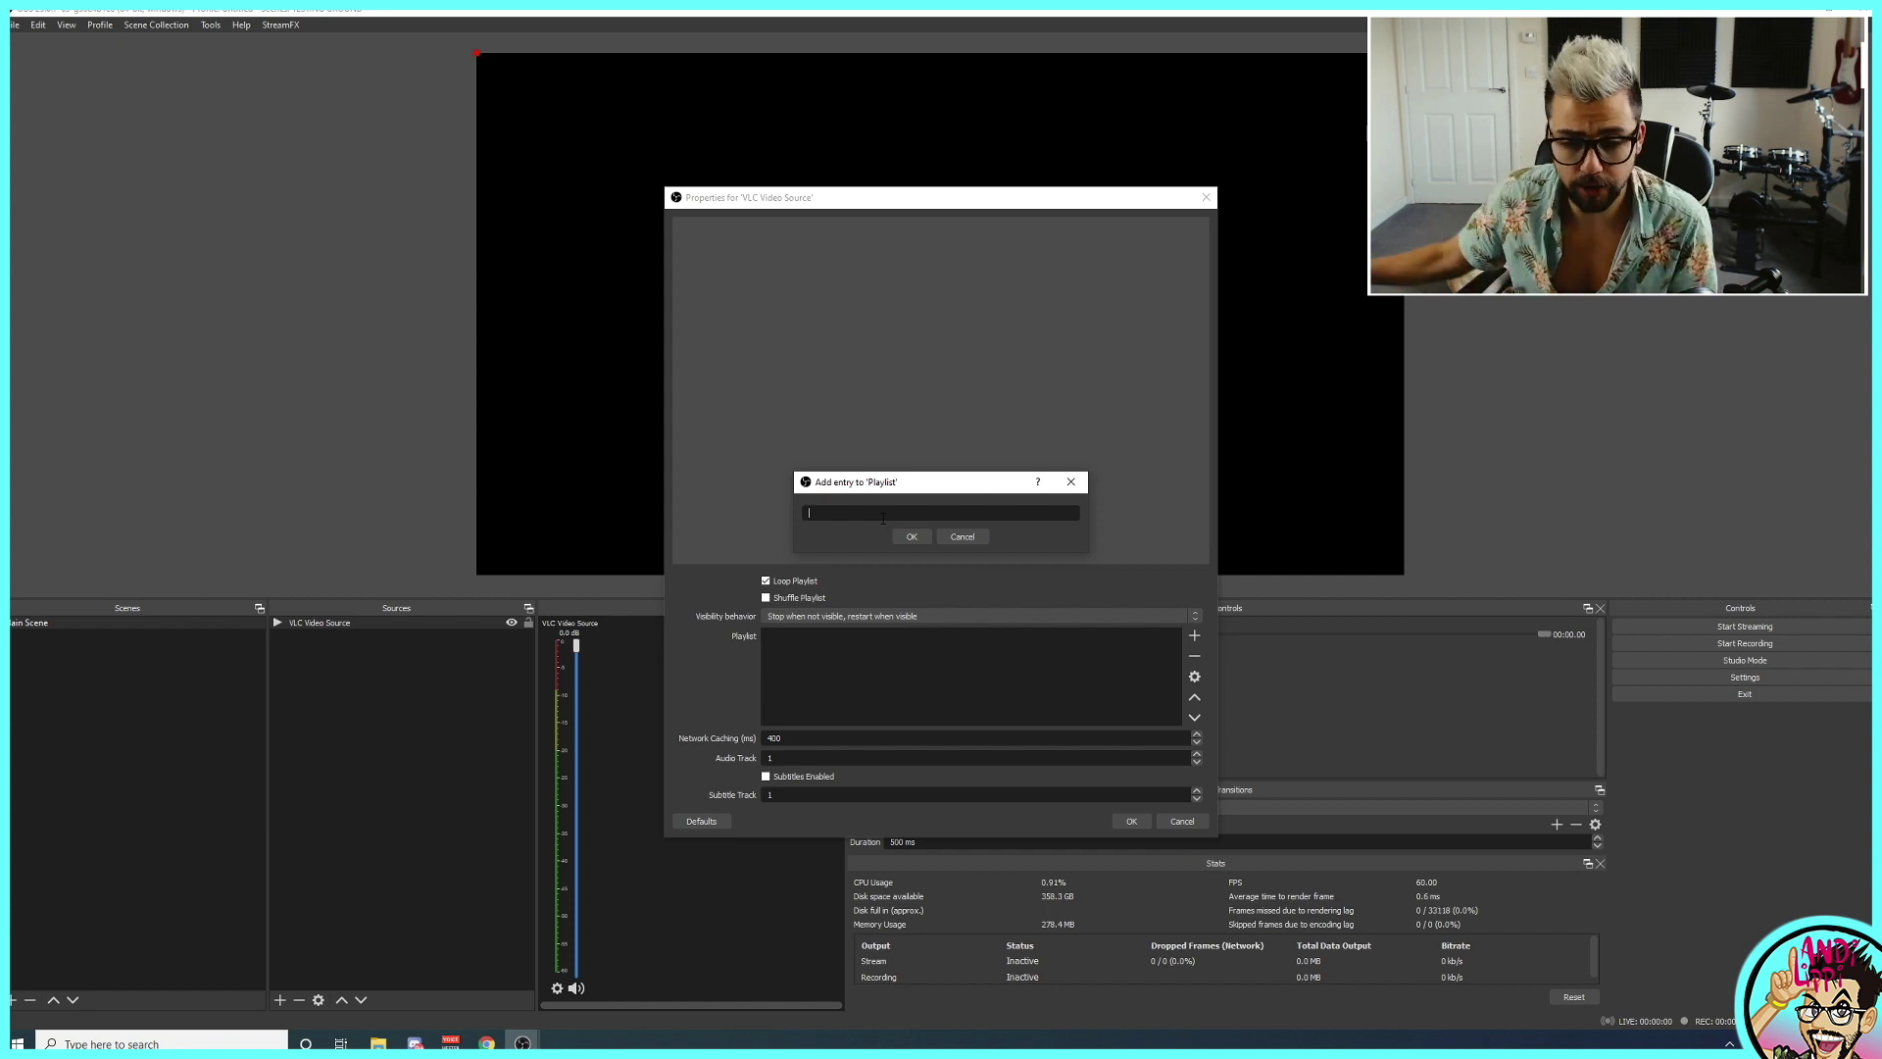
{"action": "left_click", "coordinate": [951, 538]}
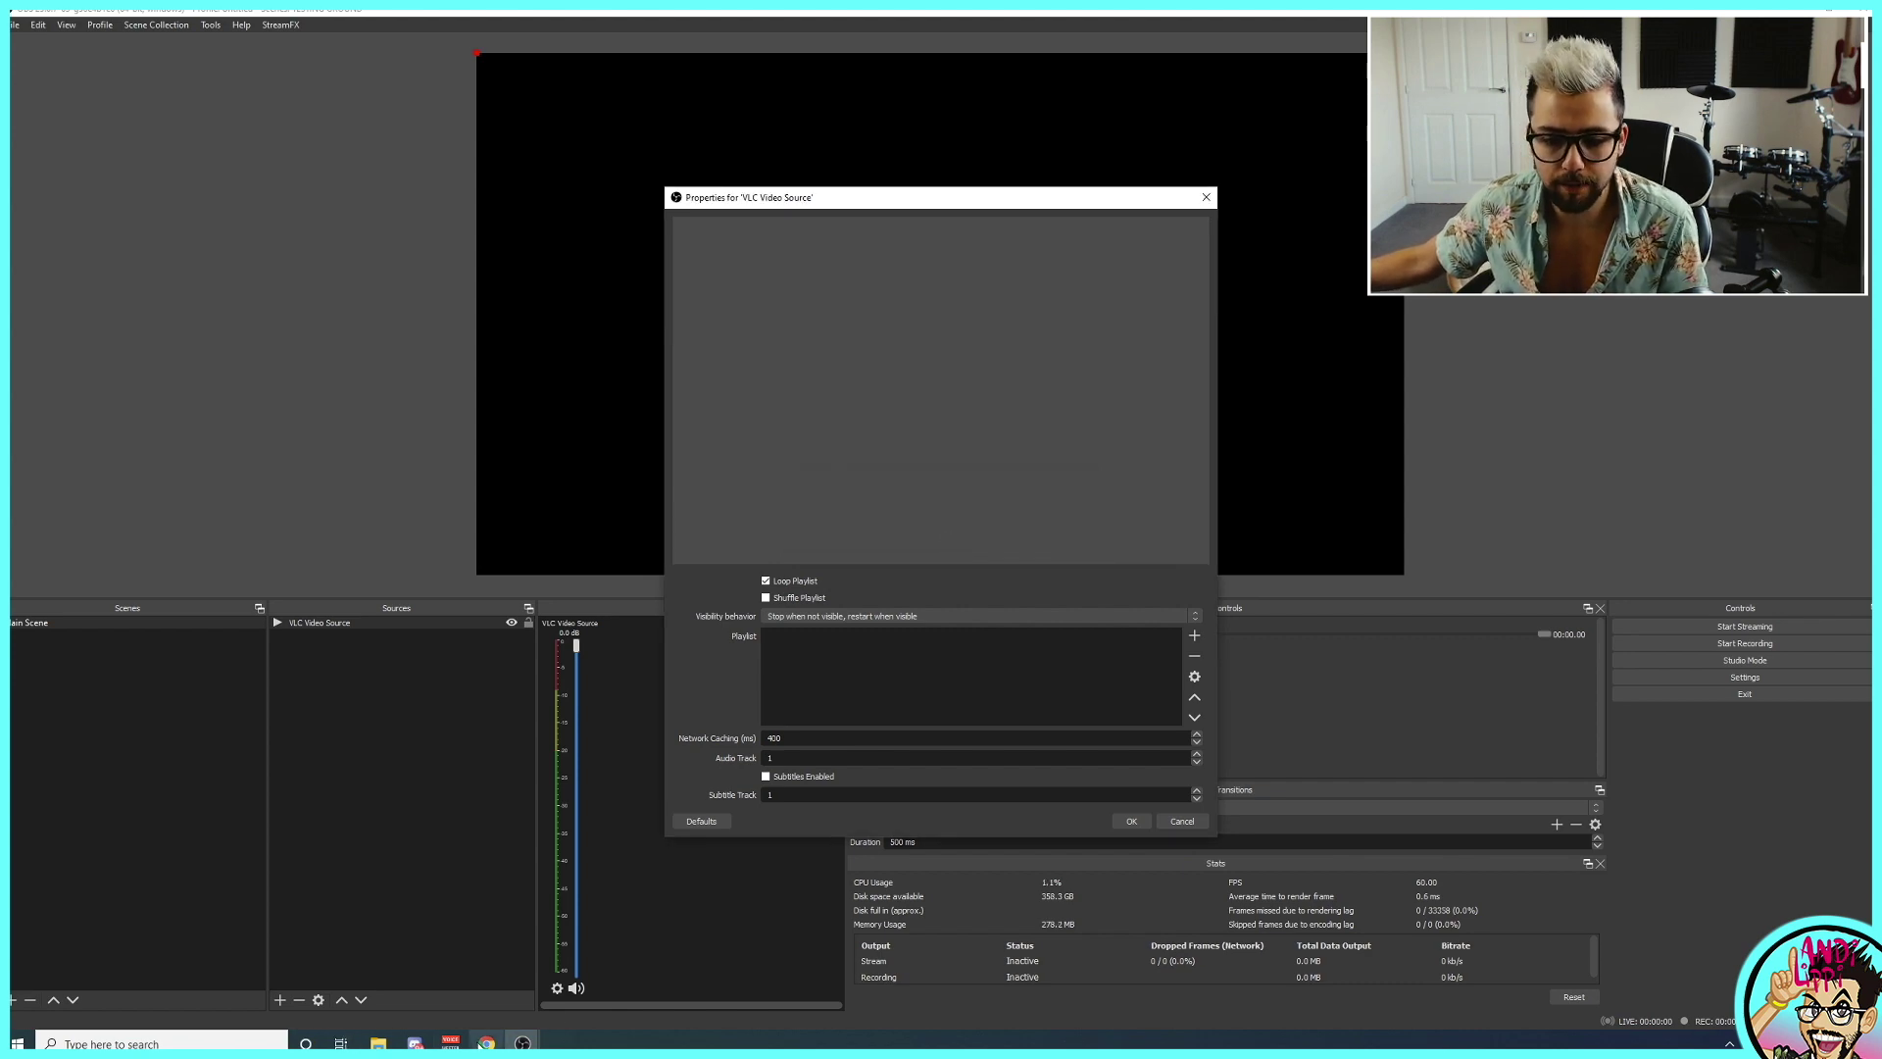
{"action": "left_click", "coordinate": [486, 1043]}
{"action": "left_click", "coordinate": [265, 13]}
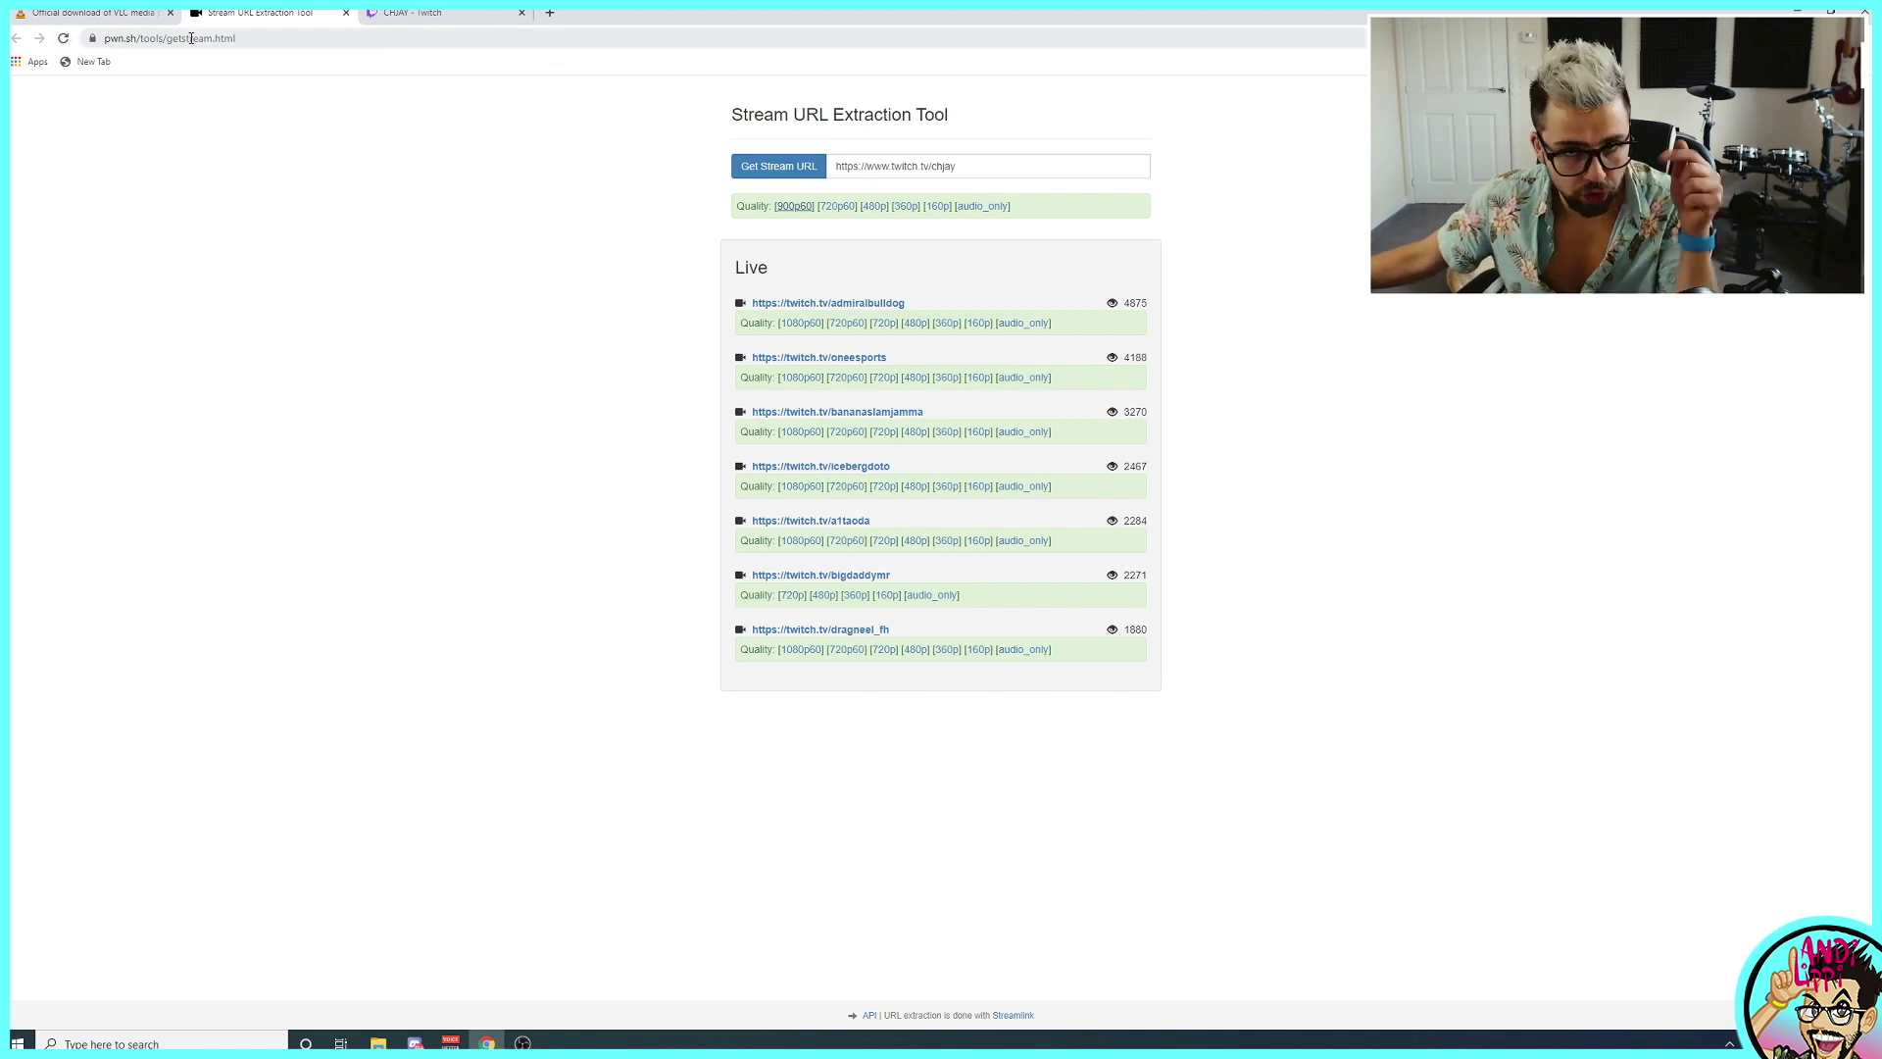
- Copy the Twitch channel's address into the extraction tool and fetch its stream URLs
{"action": "left_click", "coordinate": [449, 15]}
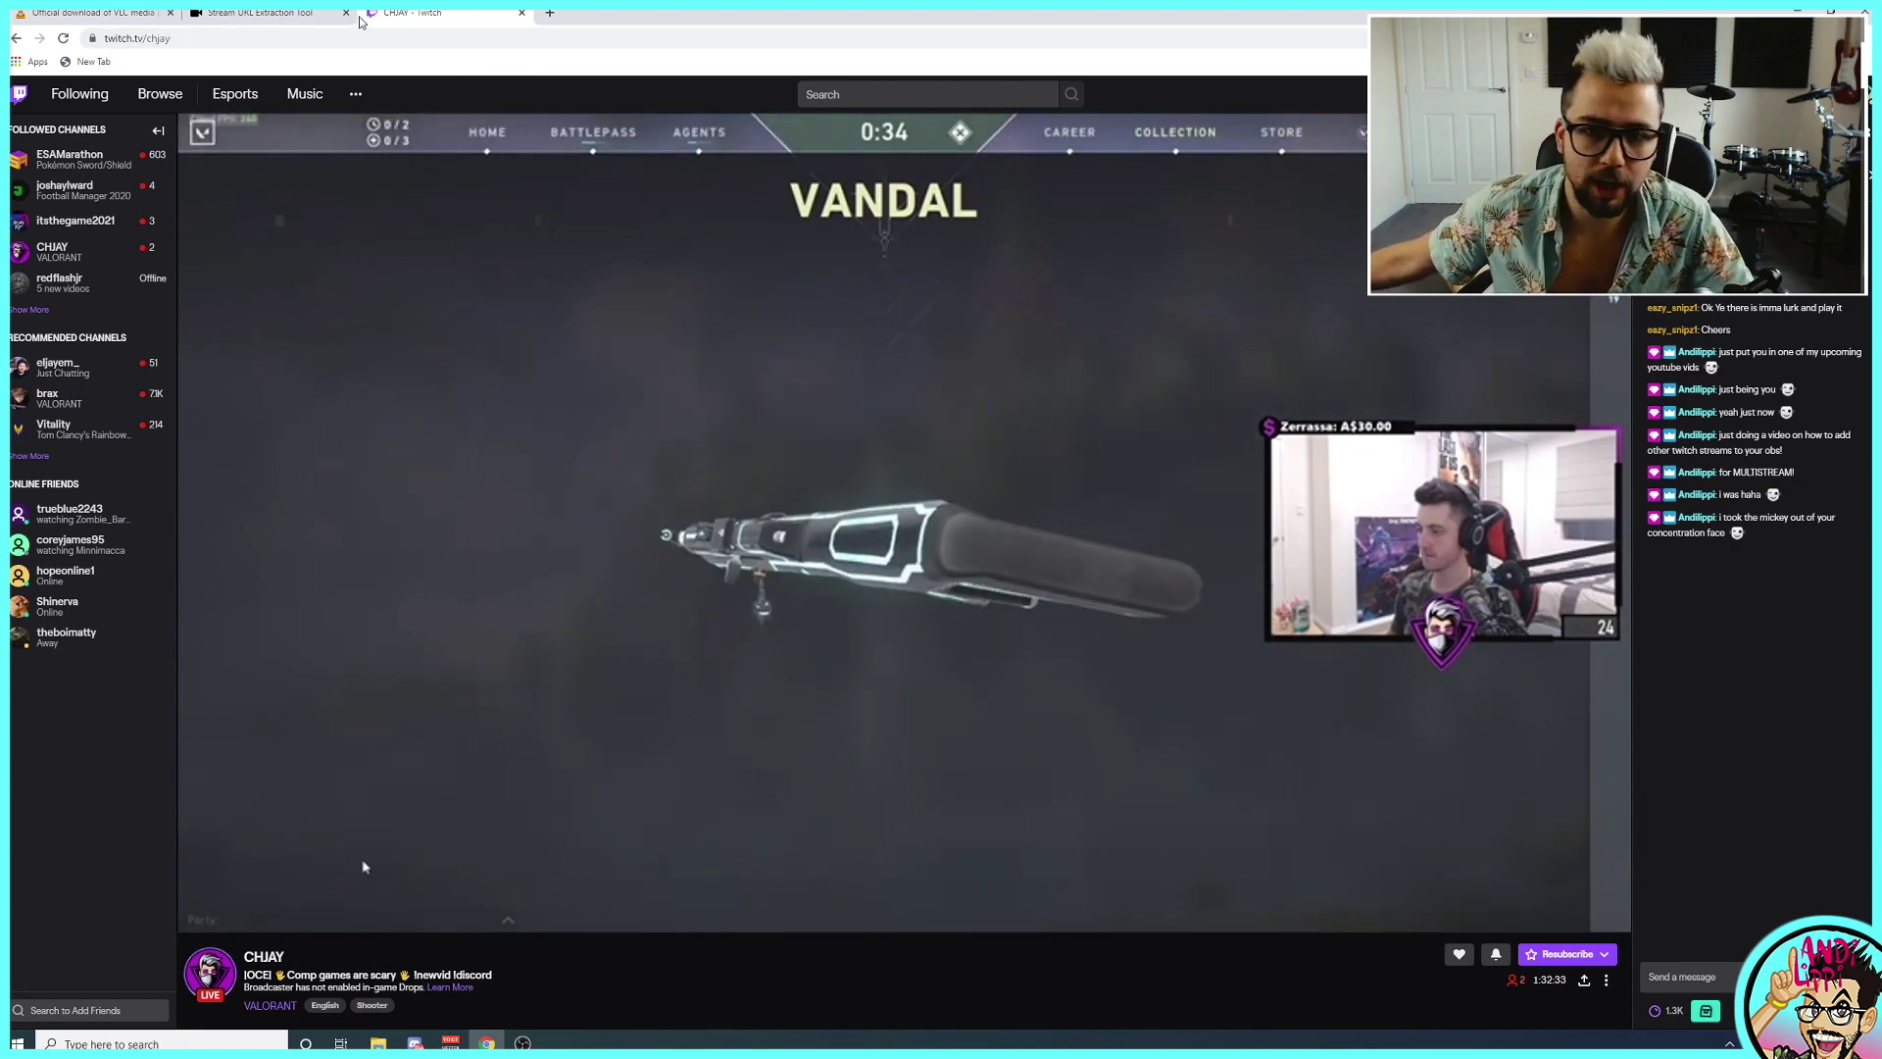
{"action": "left_click", "coordinate": [337, 40]}
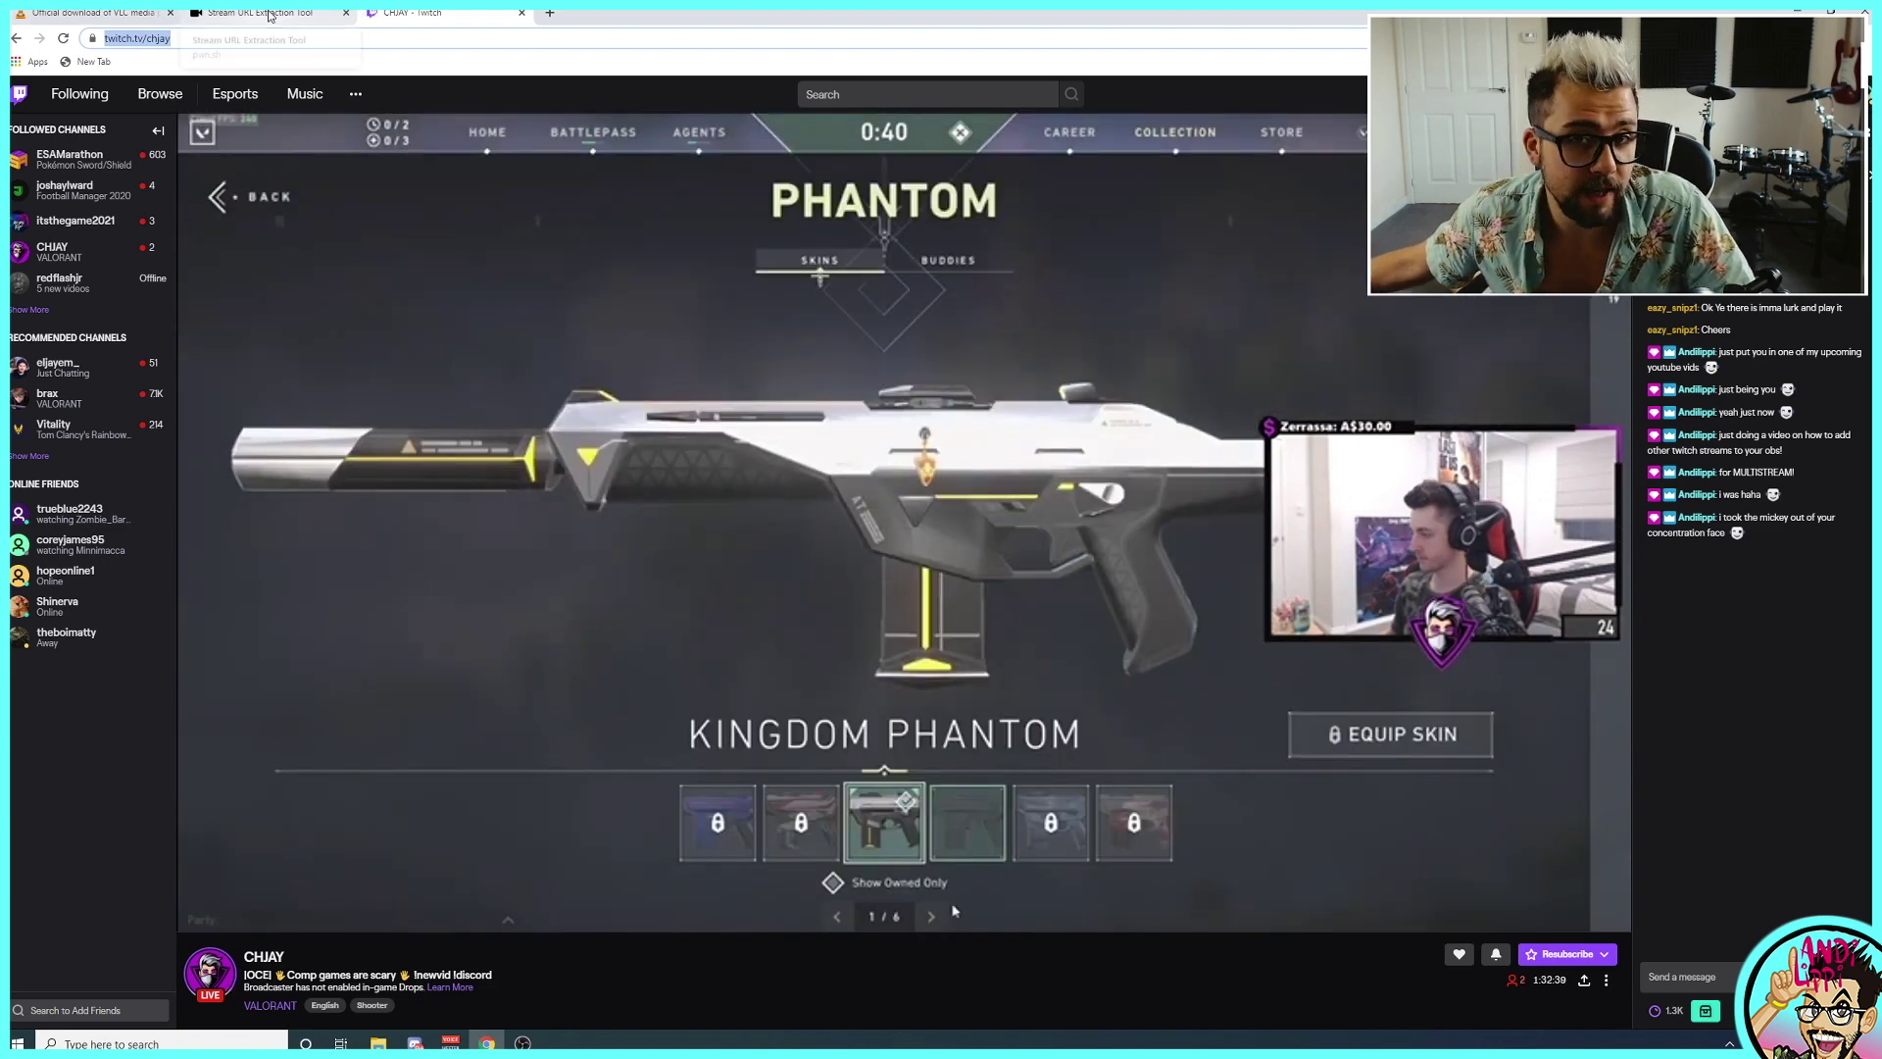
{"action": "left_click", "coordinate": [274, 14]}
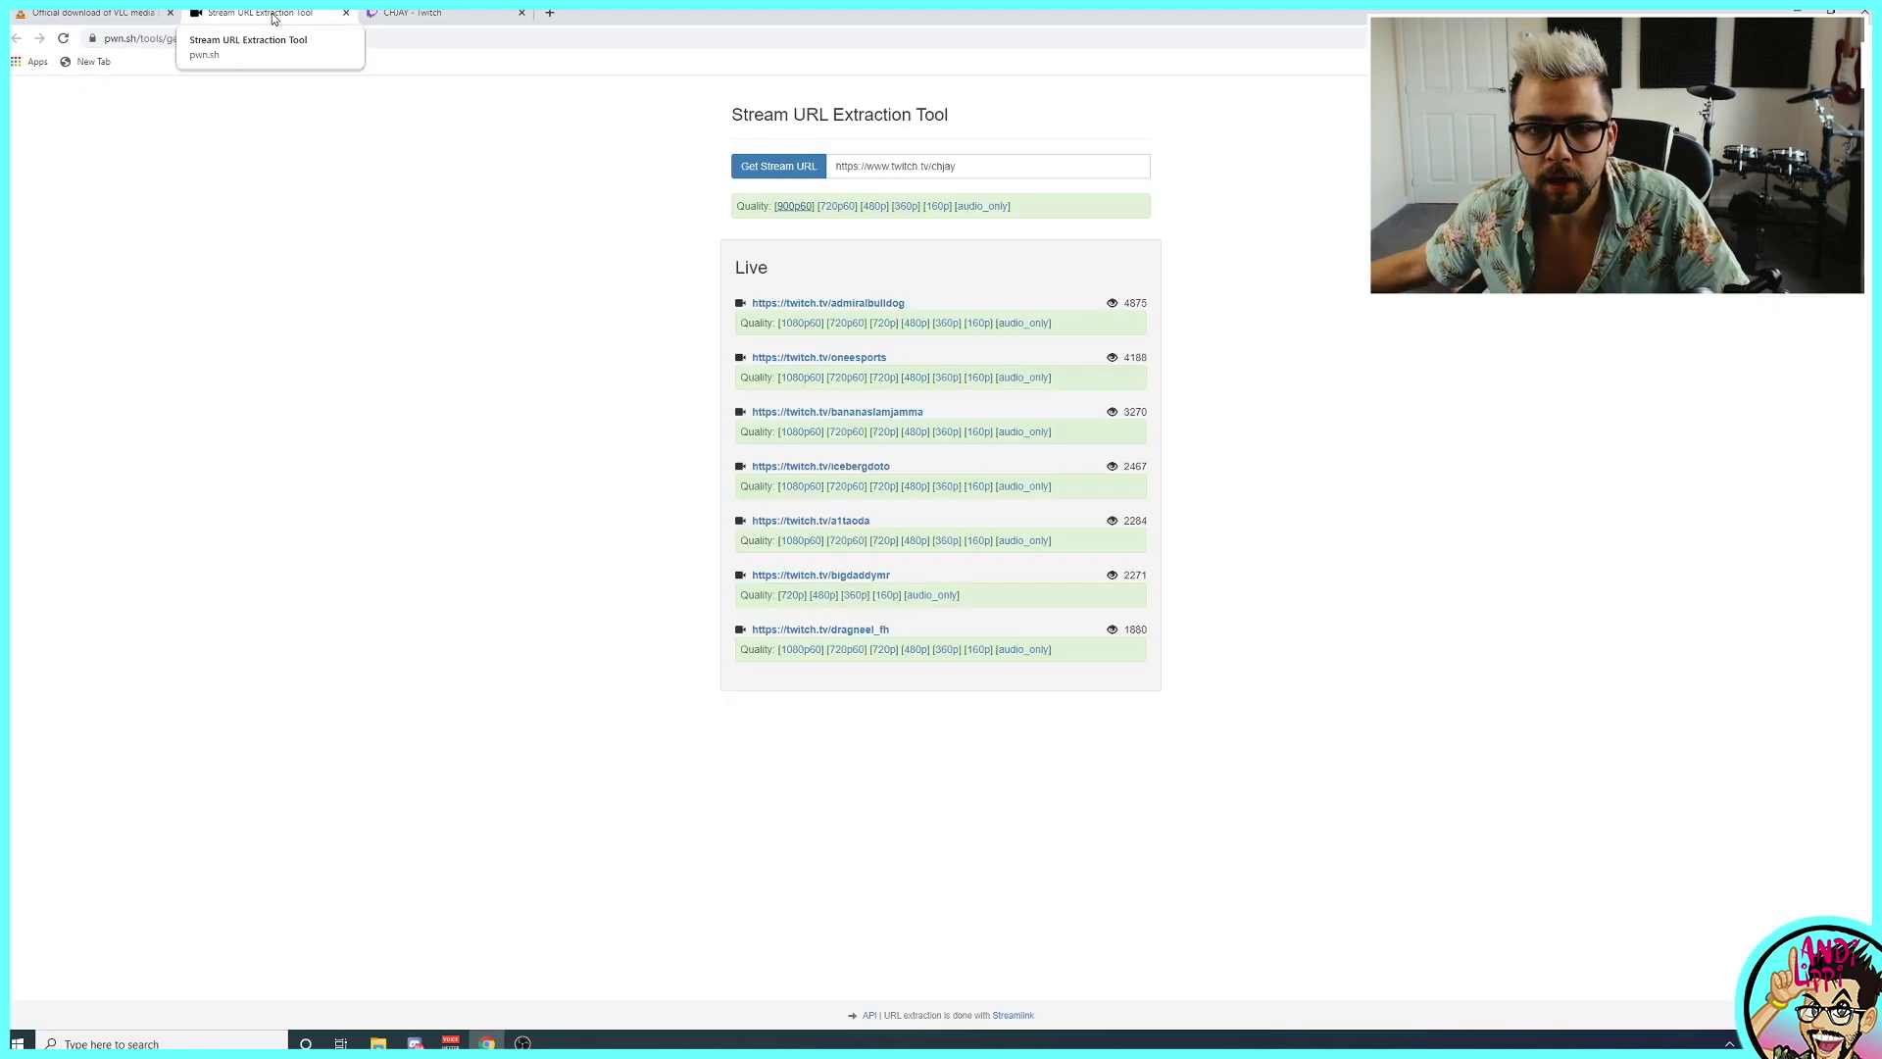
{"action": "left_click", "coordinate": [965, 172]}
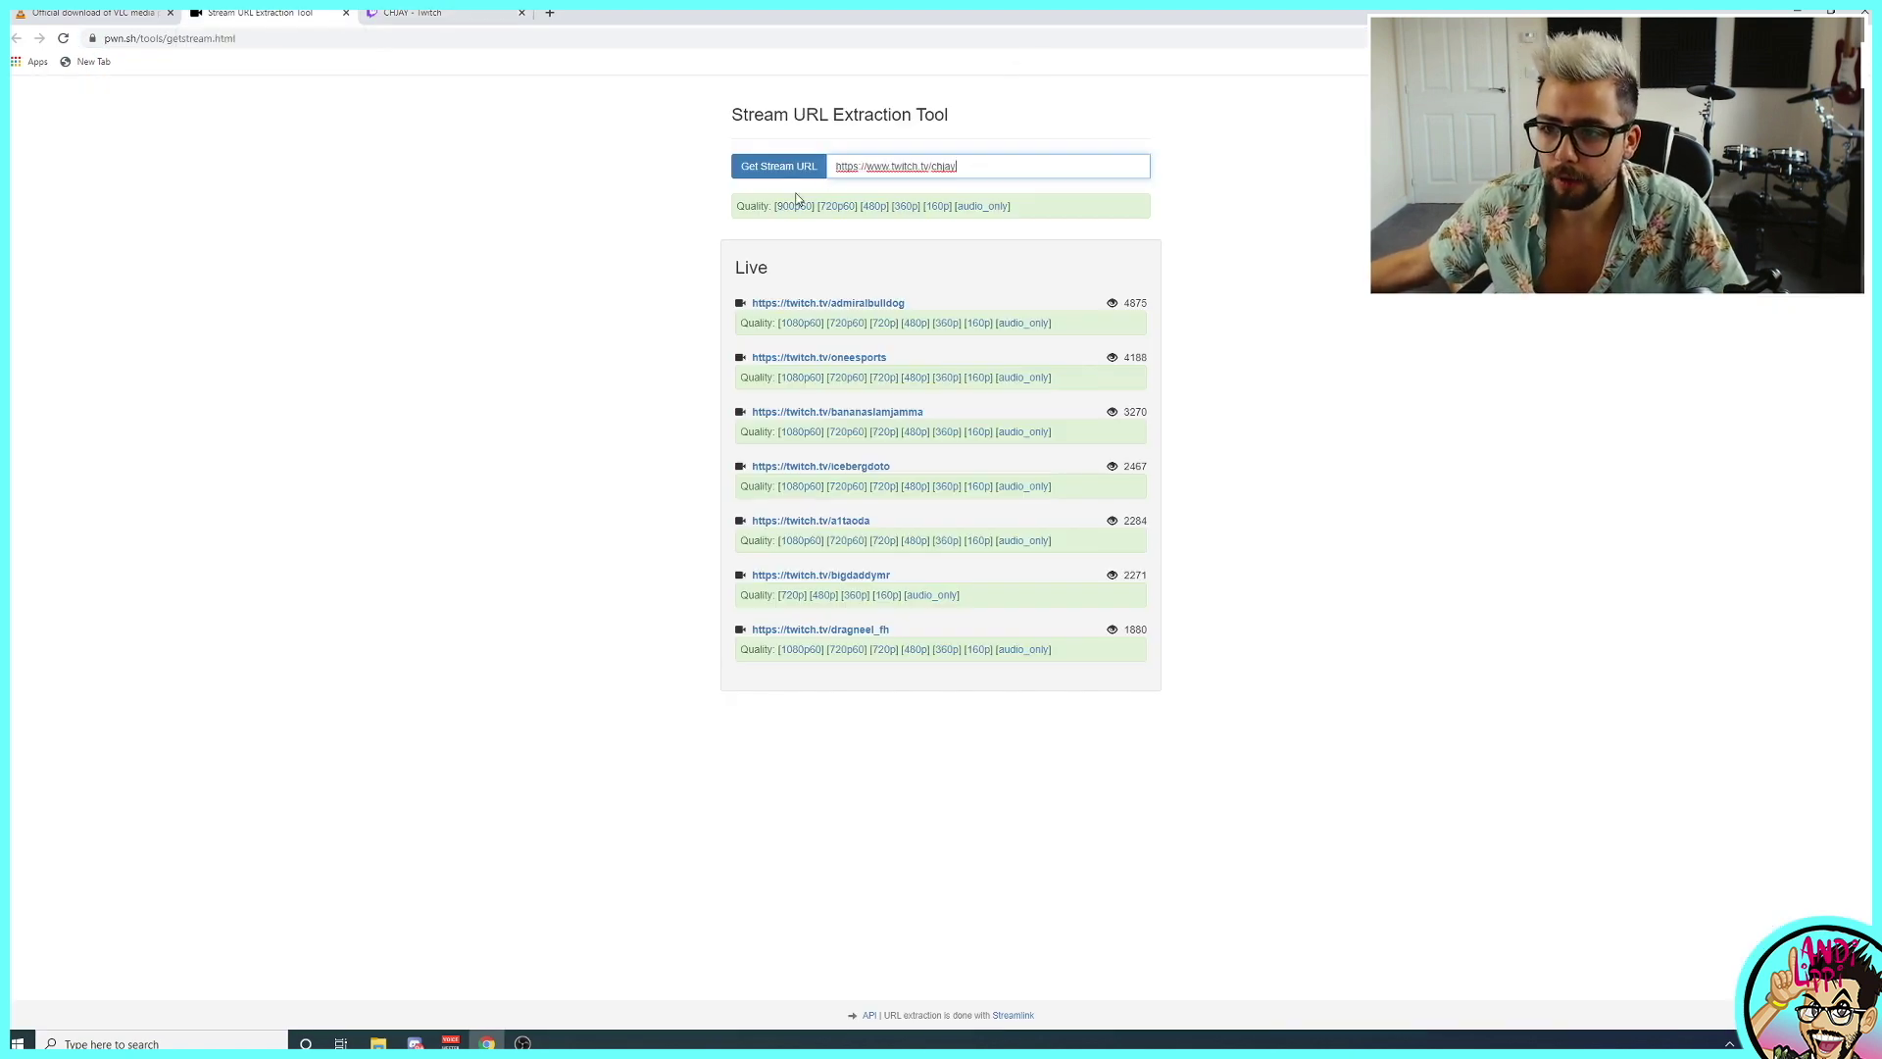
{"action": "left_click", "coordinate": [796, 174]}
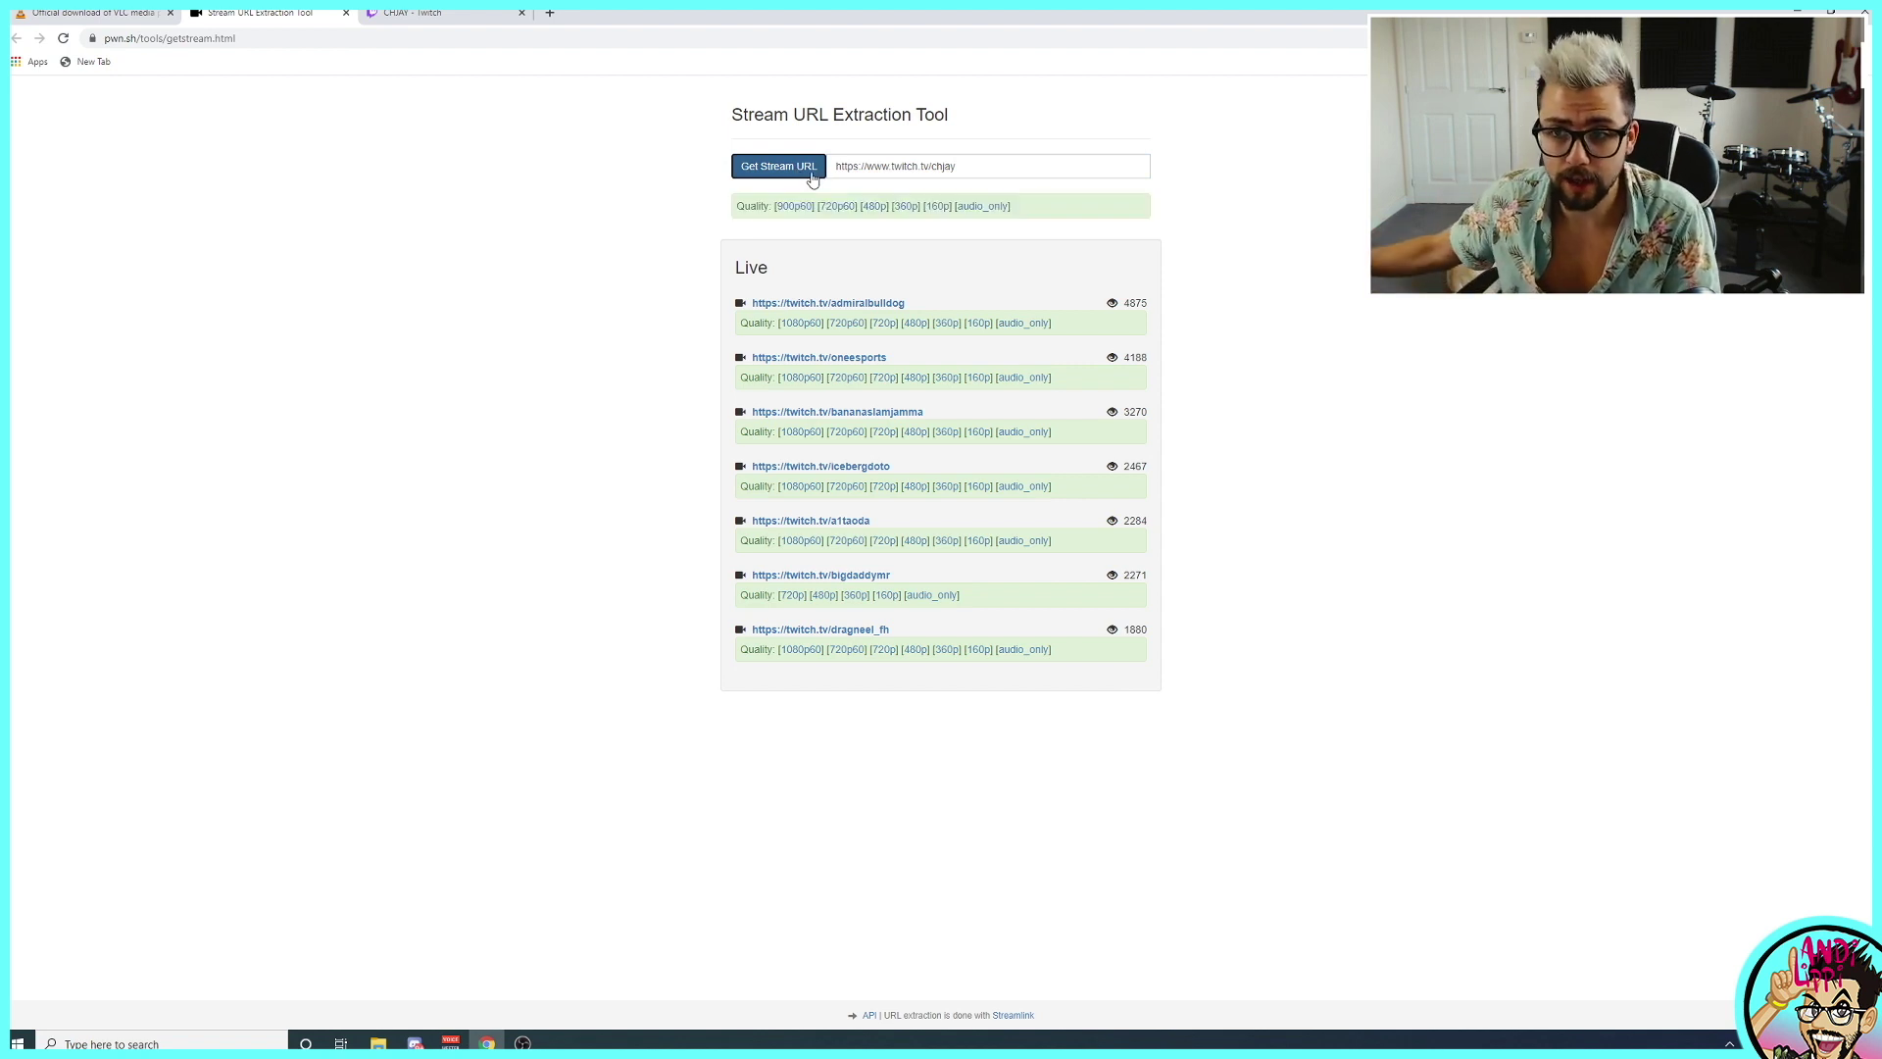
- Copy the 720p60 stream link address and return to OBS
{"action": "right_click", "coordinate": [843, 208]}
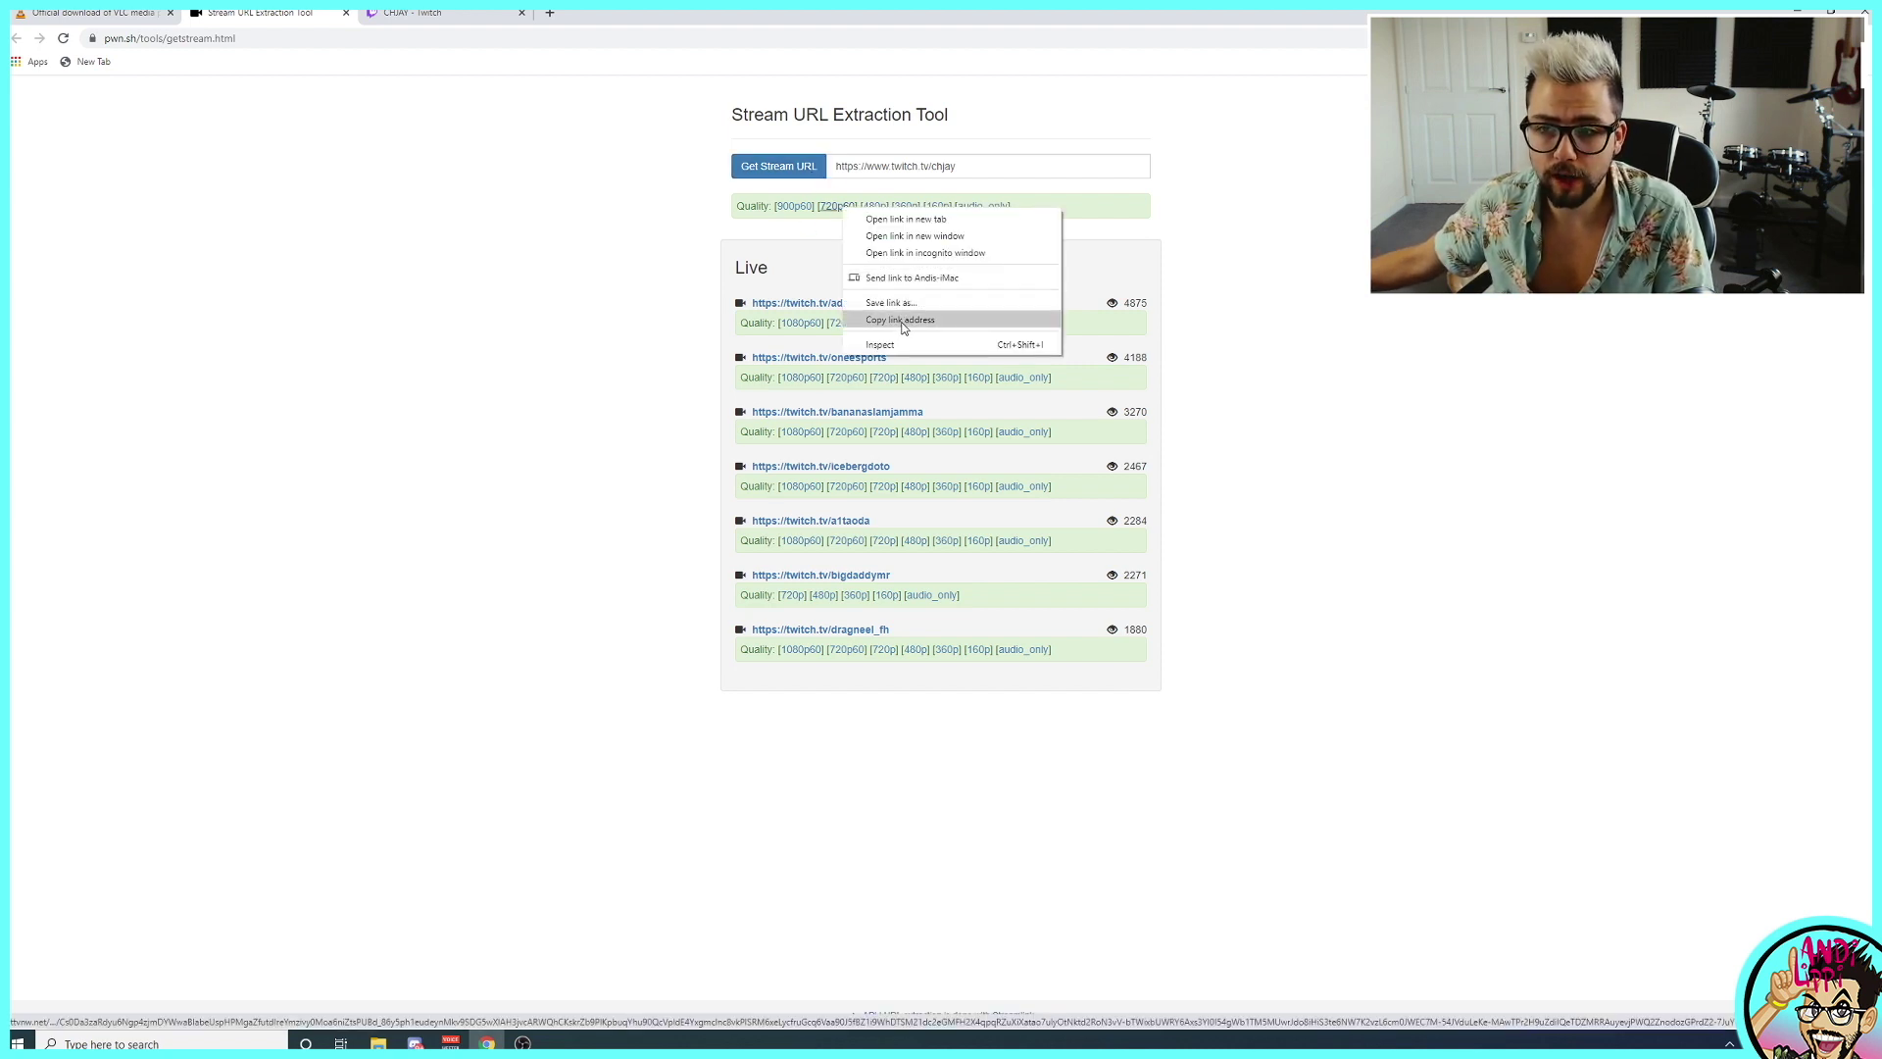
{"action": "left_click", "coordinate": [900, 321]}
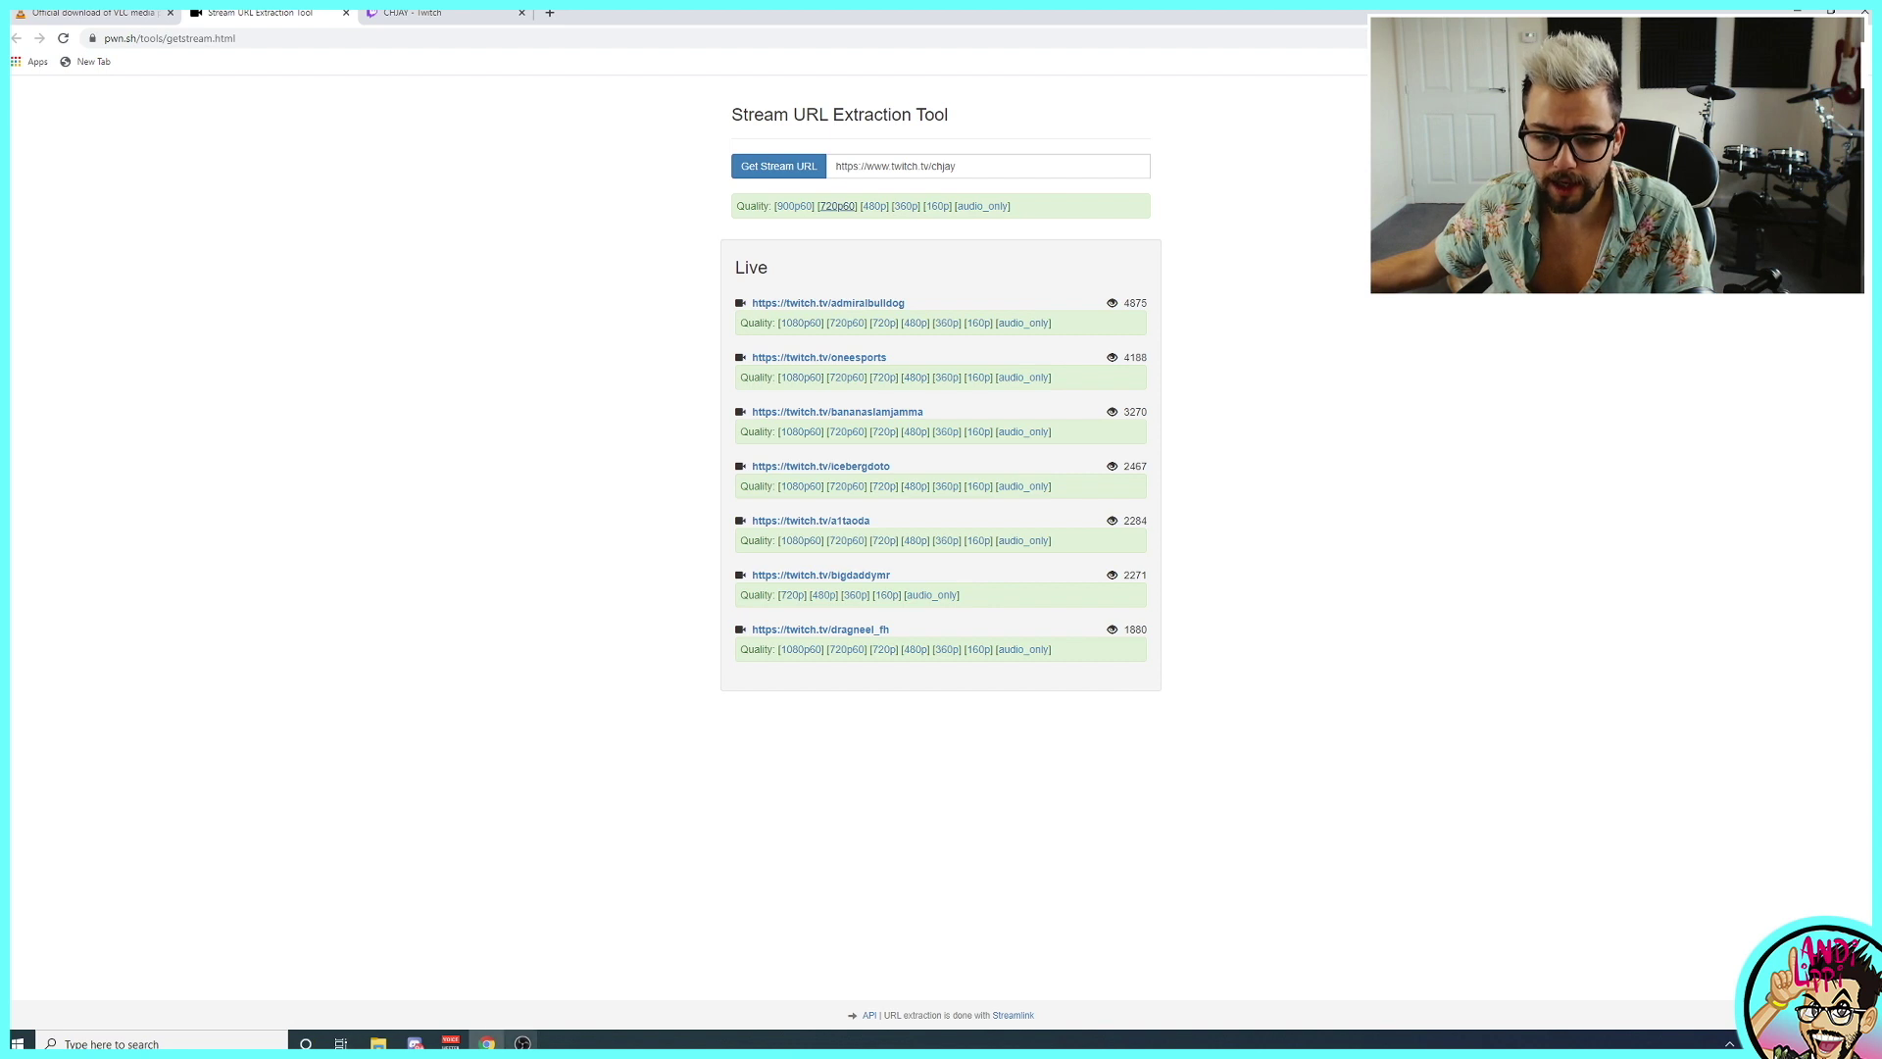
{"action": "mouse_move", "coordinate": [523, 1043]}
{"action": "left_click", "coordinate": [567, 980]}
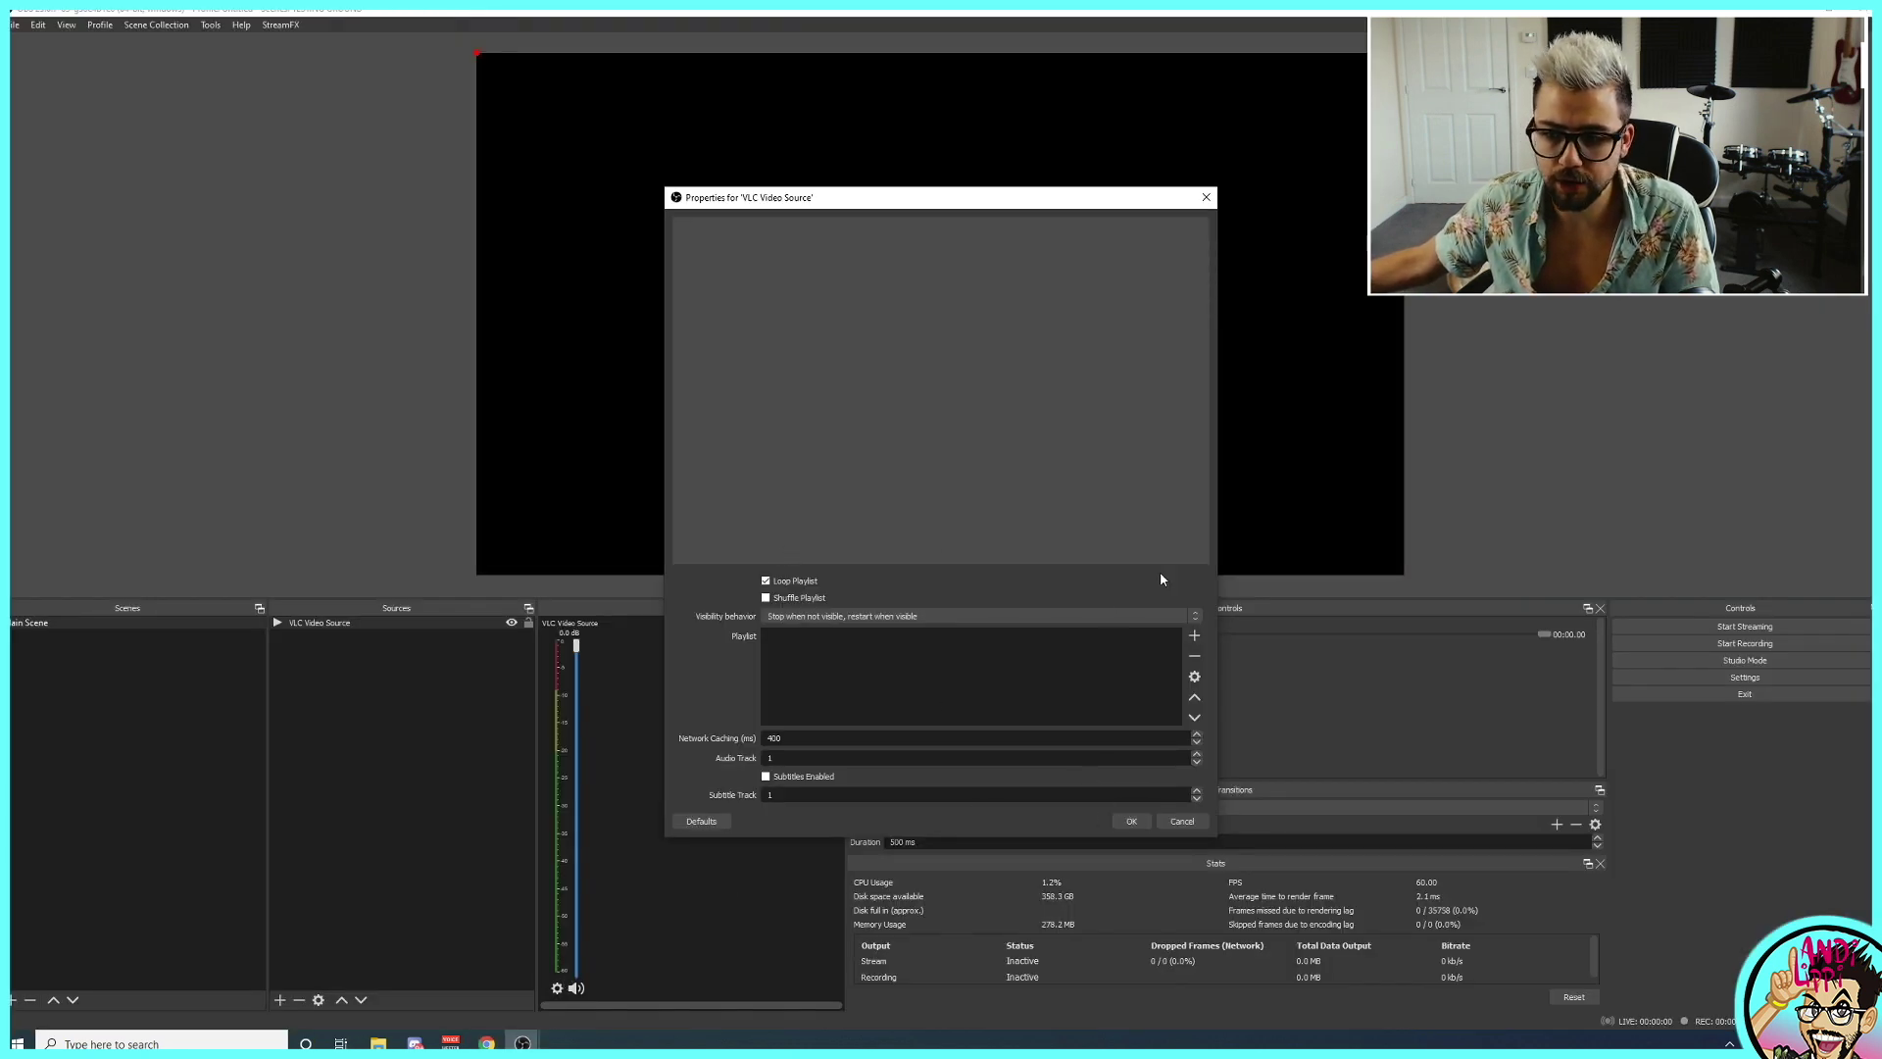
- Add the pasted 720p60 .m3u8 URL as a playlist entry and apply the VLC source settings
{"action": "left_click", "coordinate": [1195, 636]}
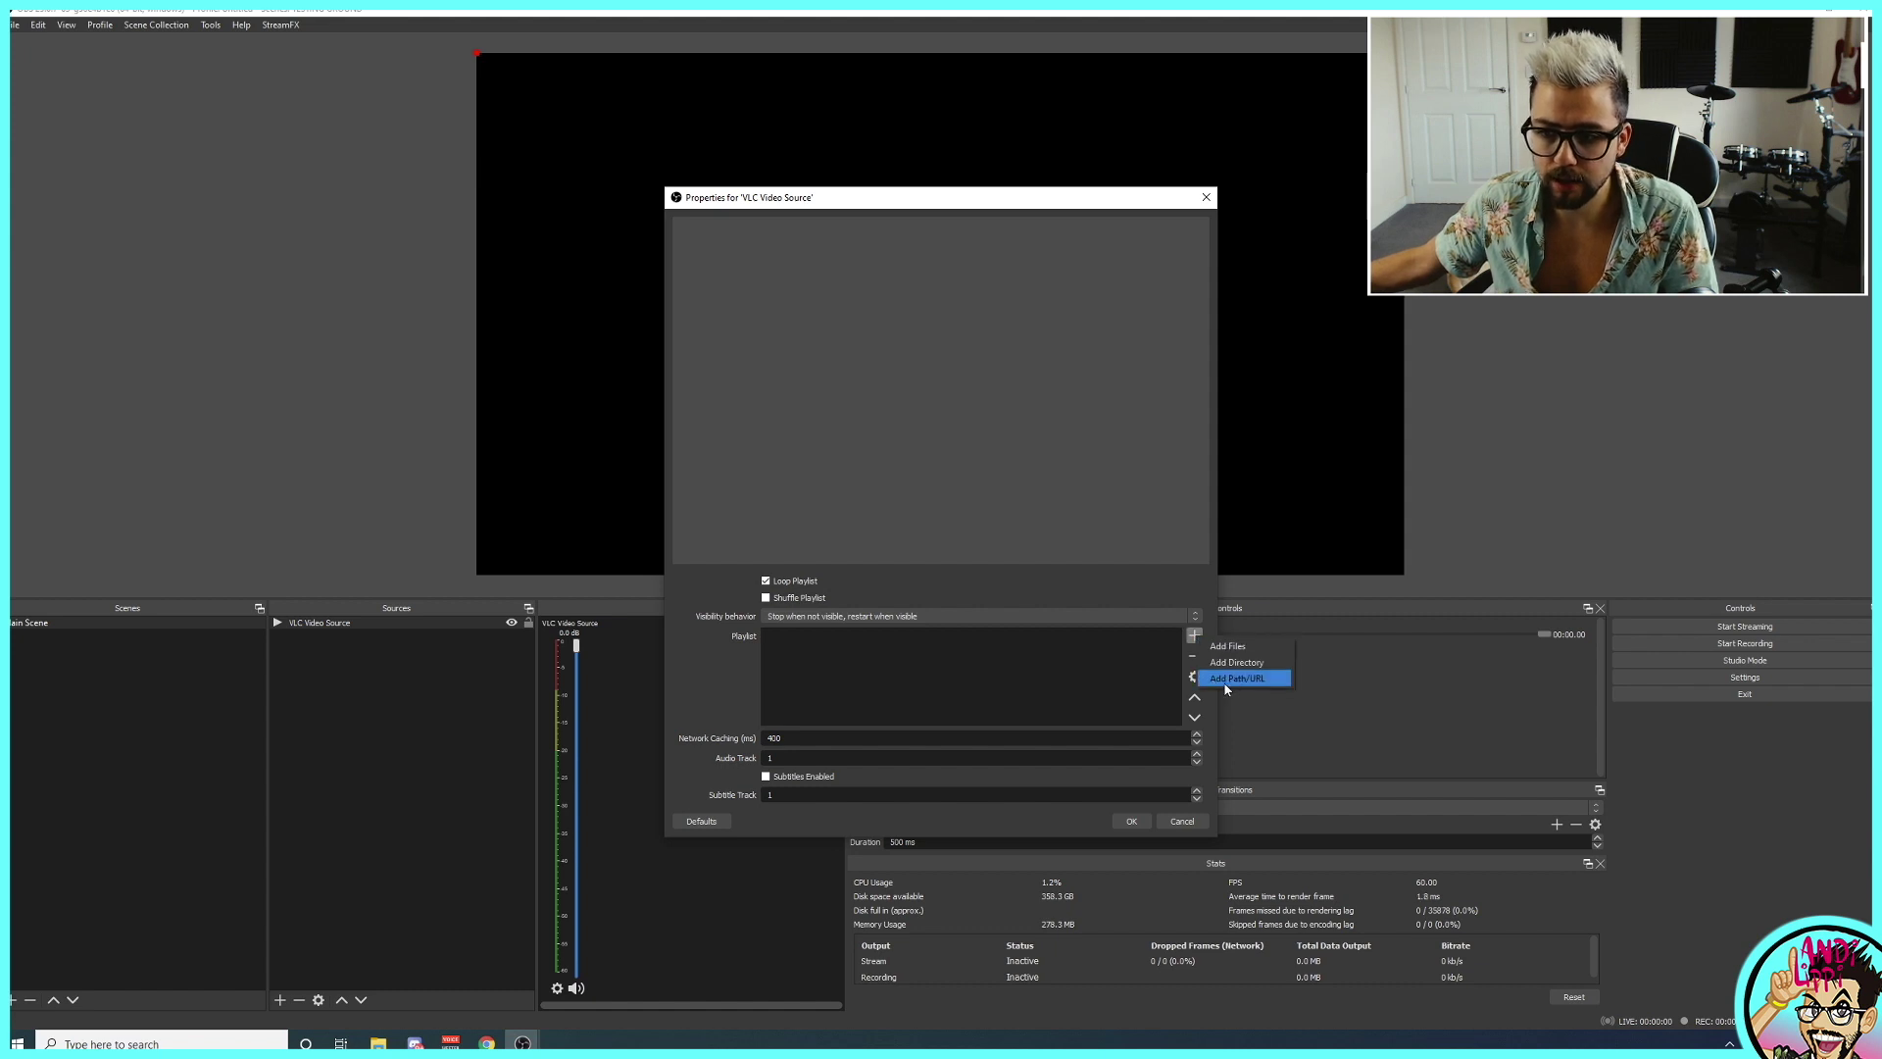
{"action": "left_click", "coordinate": [1258, 680]}
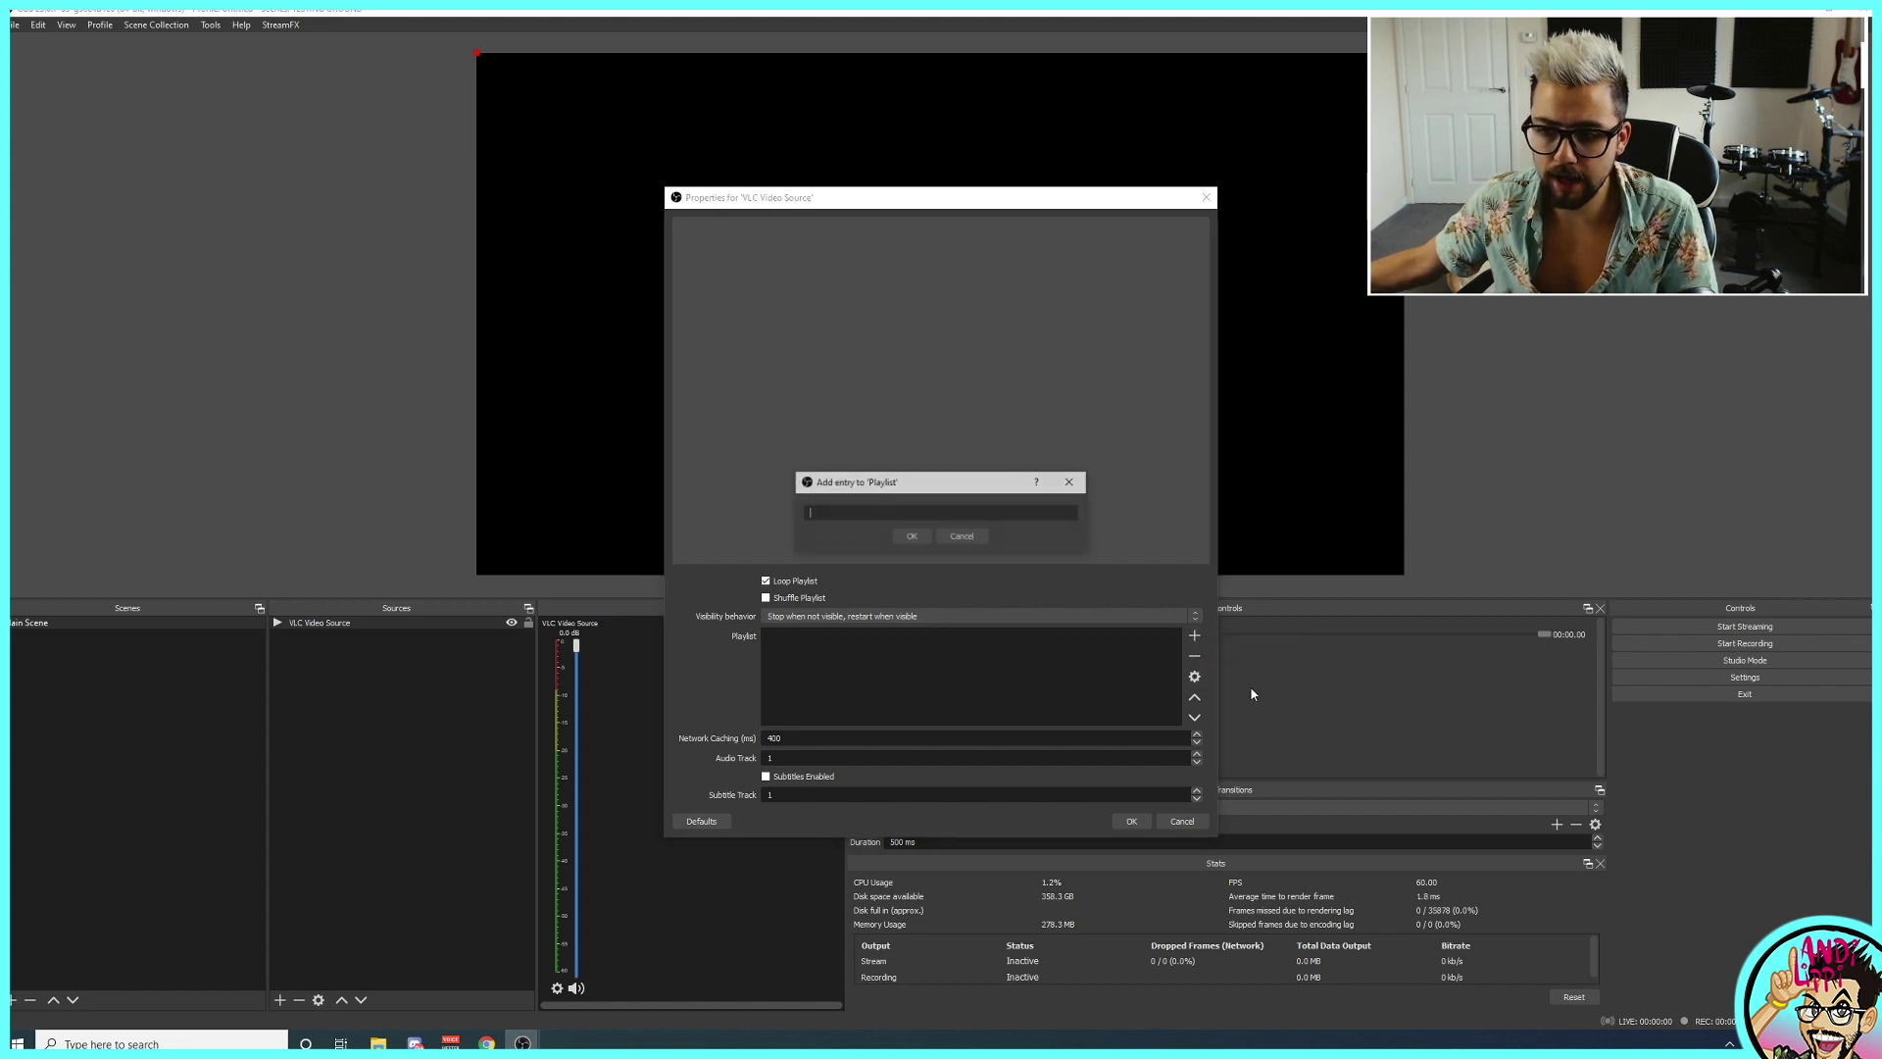
{"action": "key", "text": "ctrl+v"}
{"action": "left_click", "coordinate": [912, 538]}
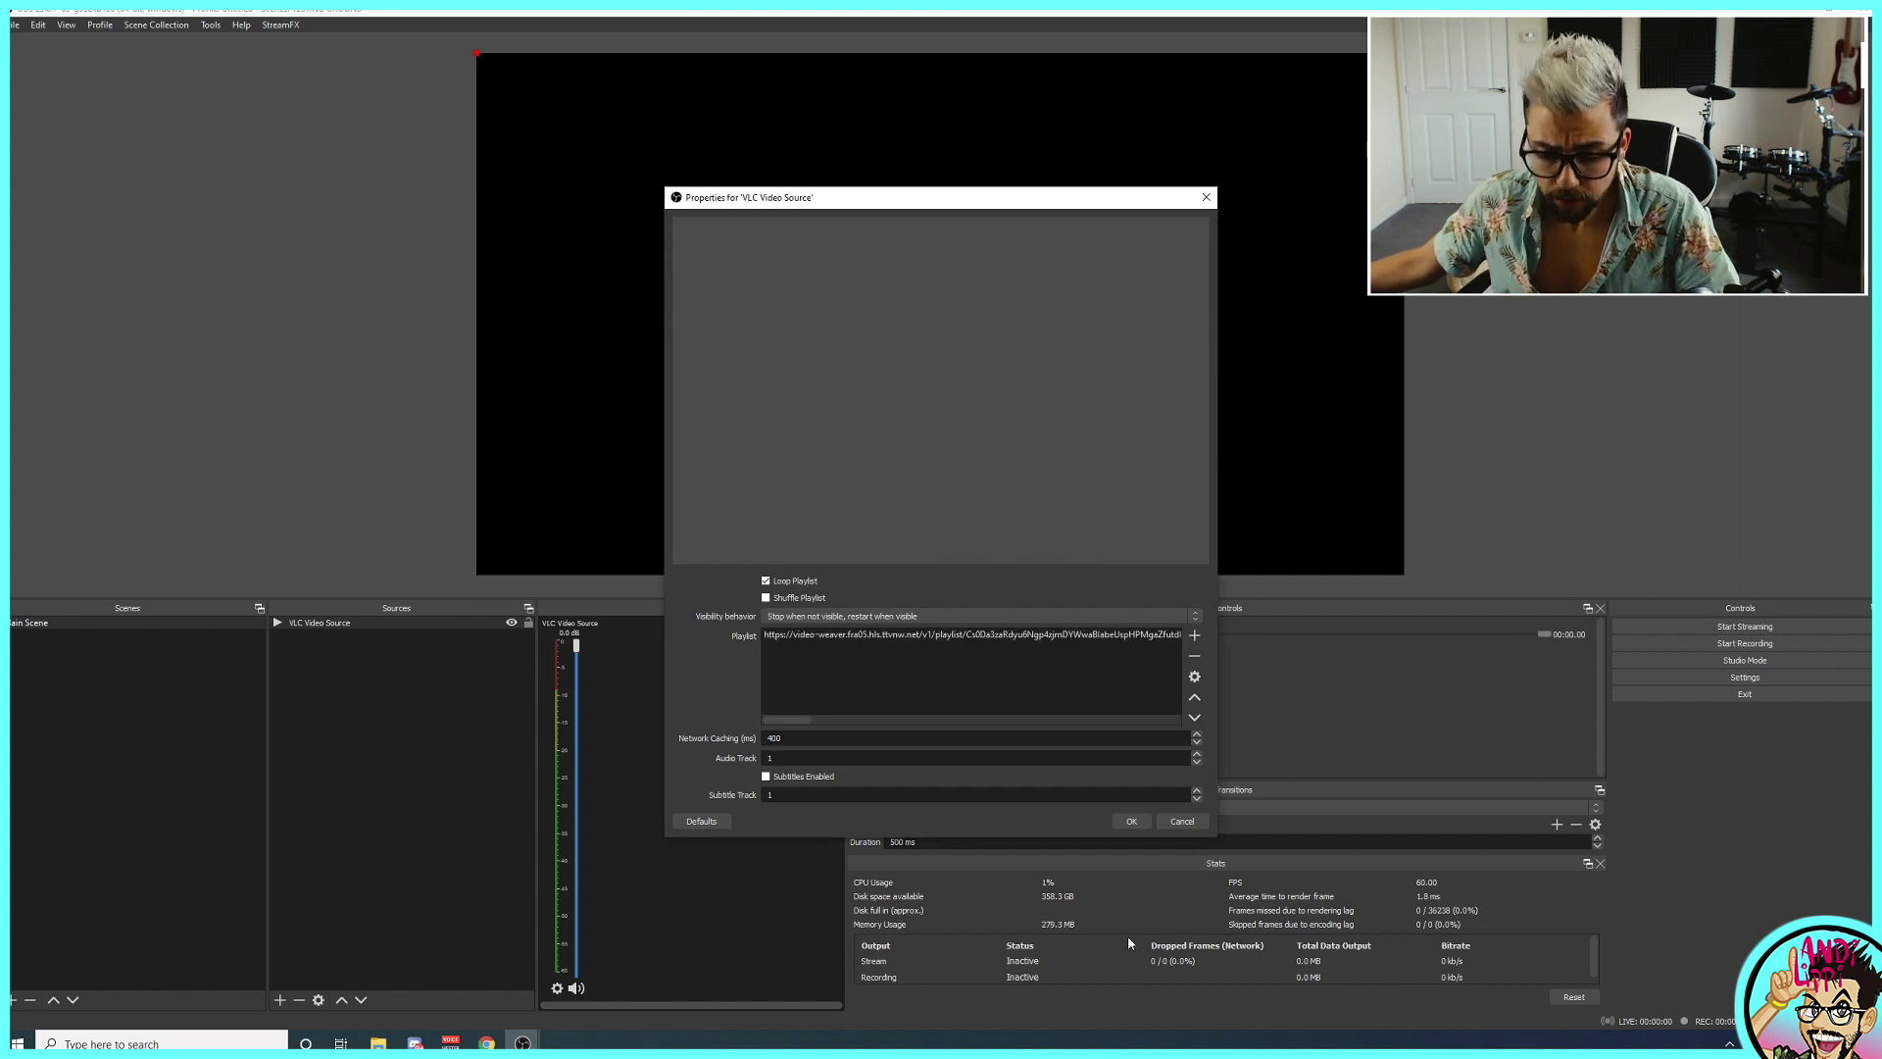
{"action": "left_click", "coordinate": [1131, 821]}
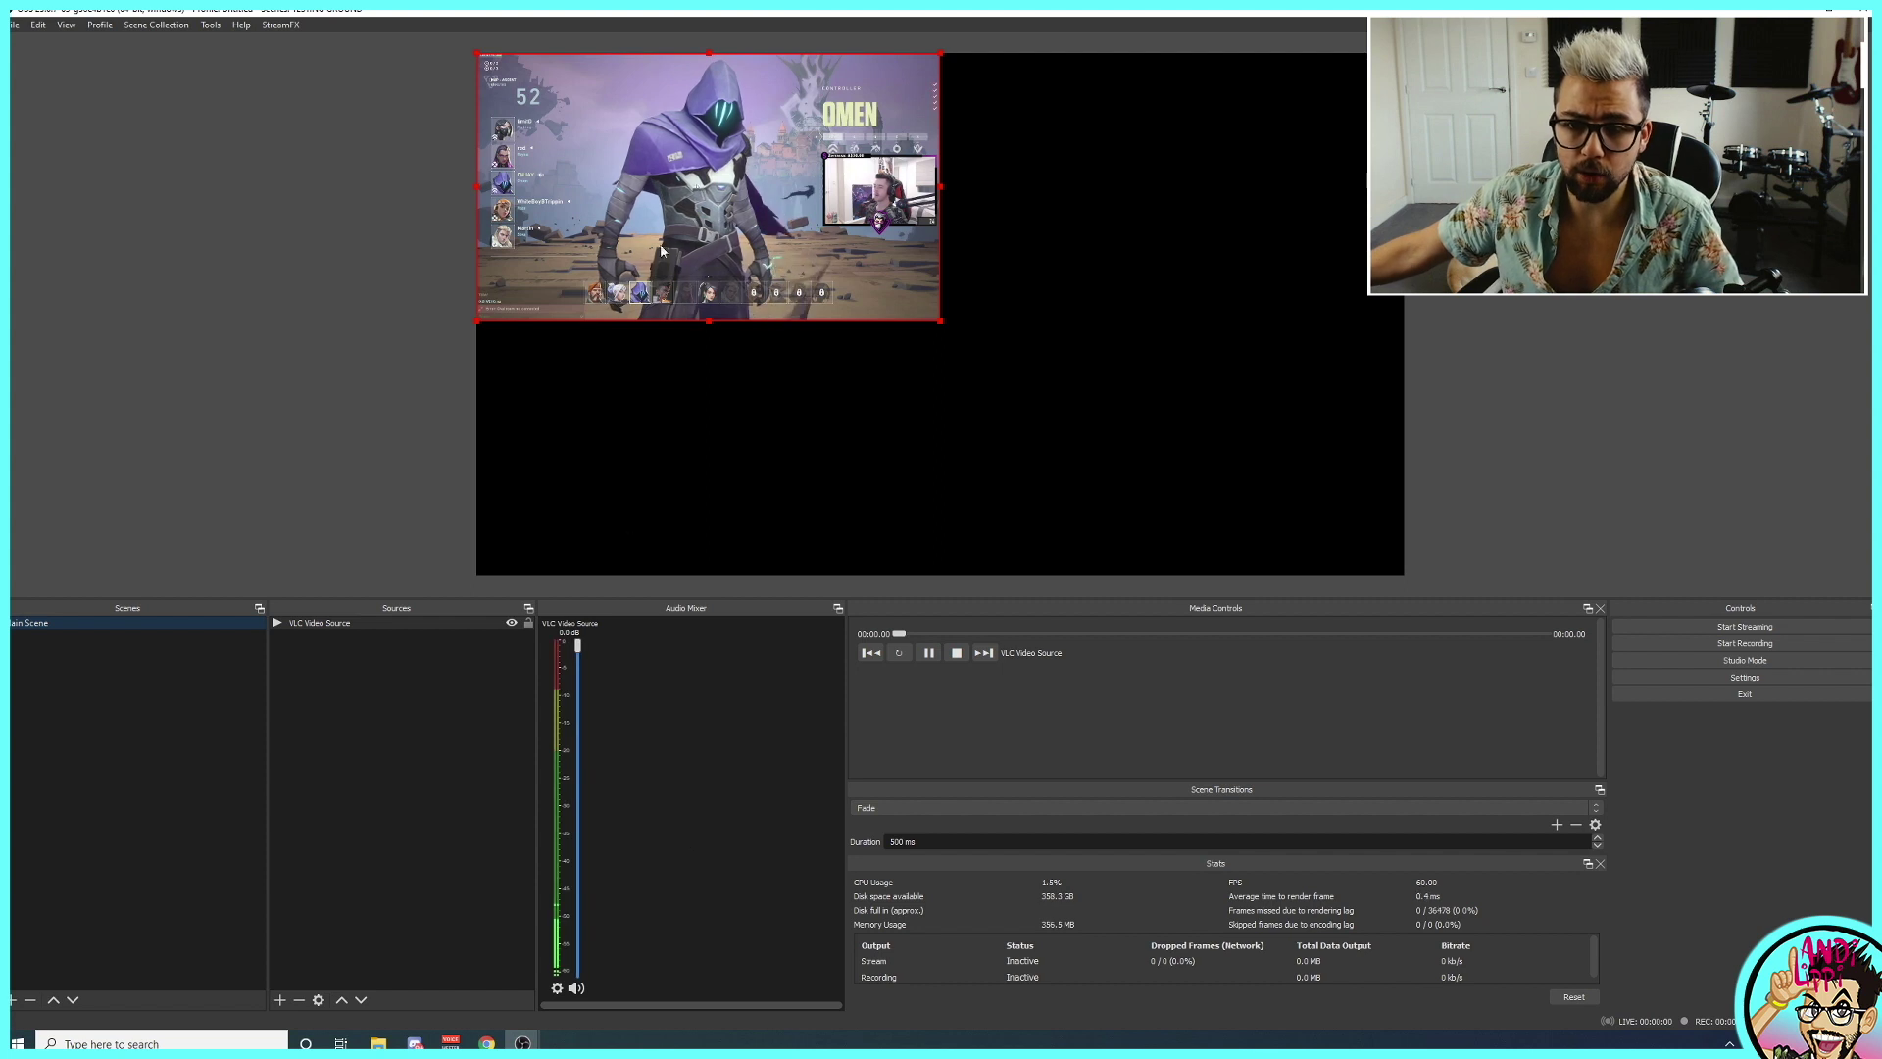
- Enlarge the stream video in the preview, then stop and restart its playback
{"action": "left_click_drag", "start_coordinate": [940, 321], "coordinate": [803, 354]}
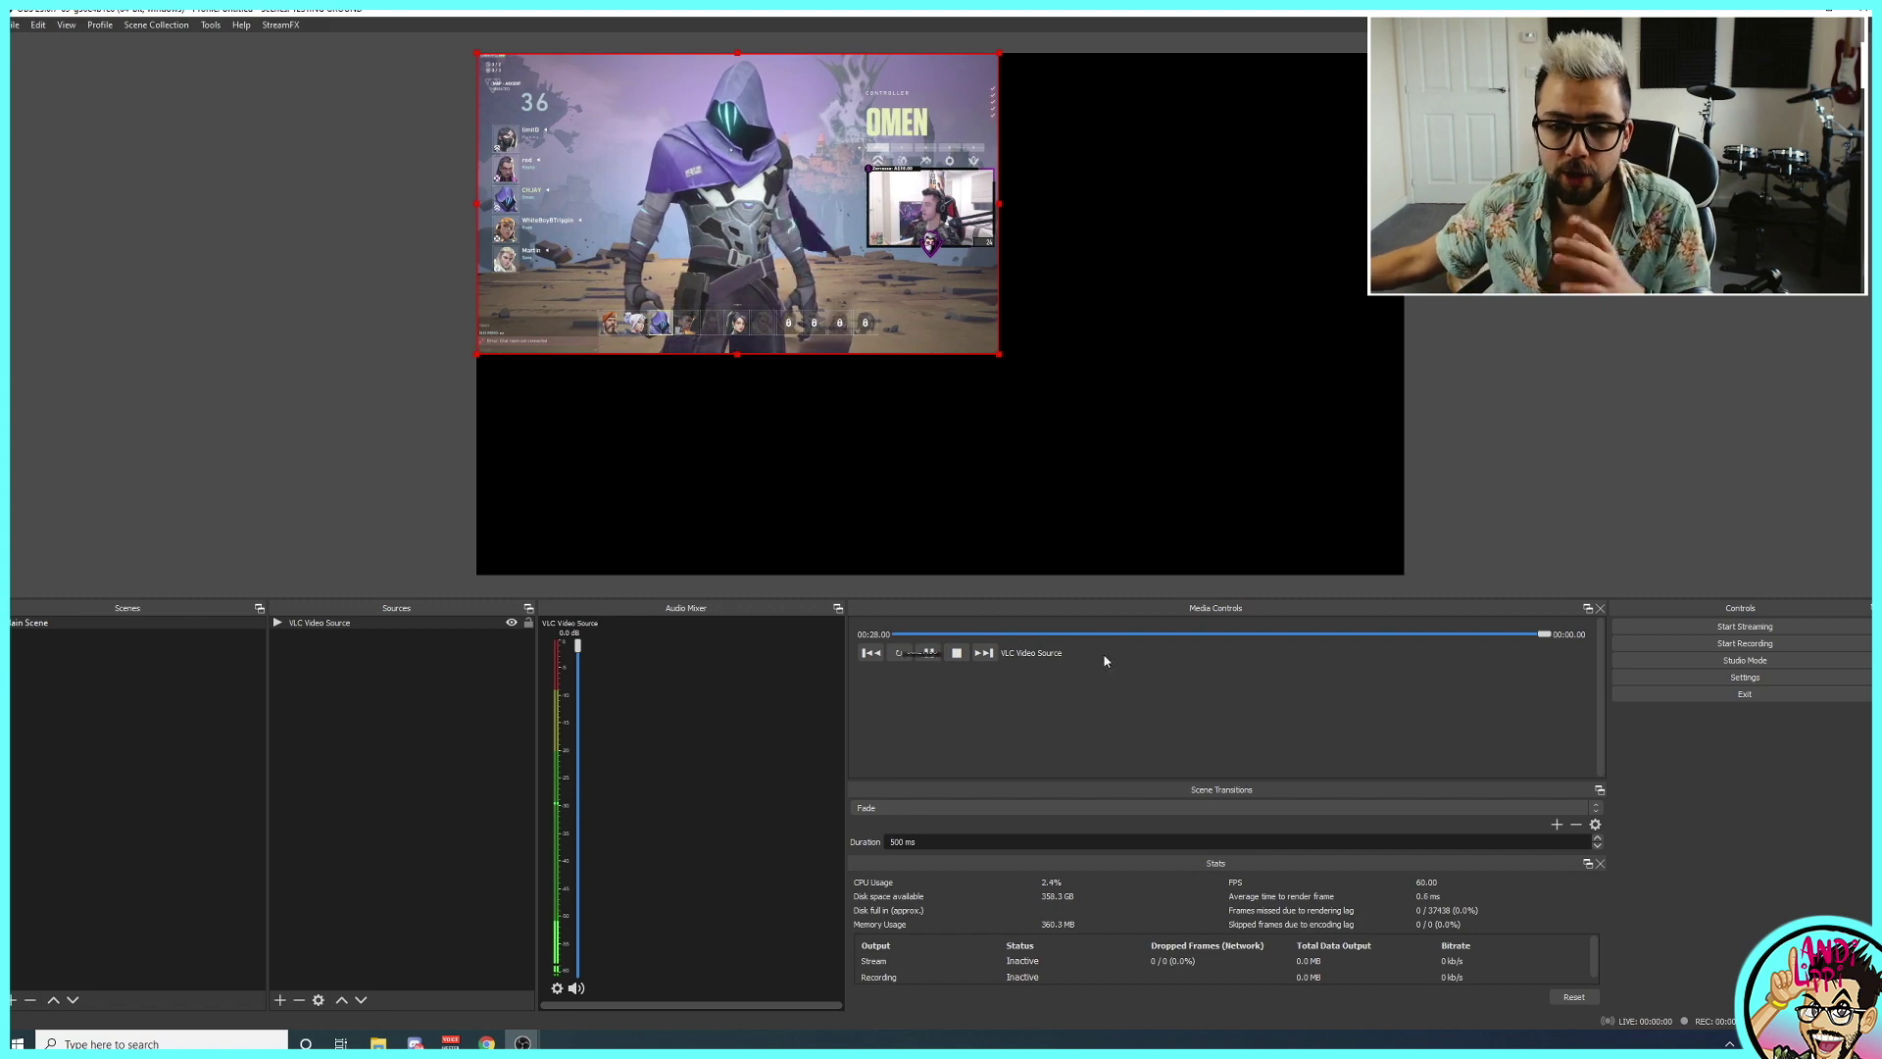
{"action": "left_click", "coordinate": [957, 653]}
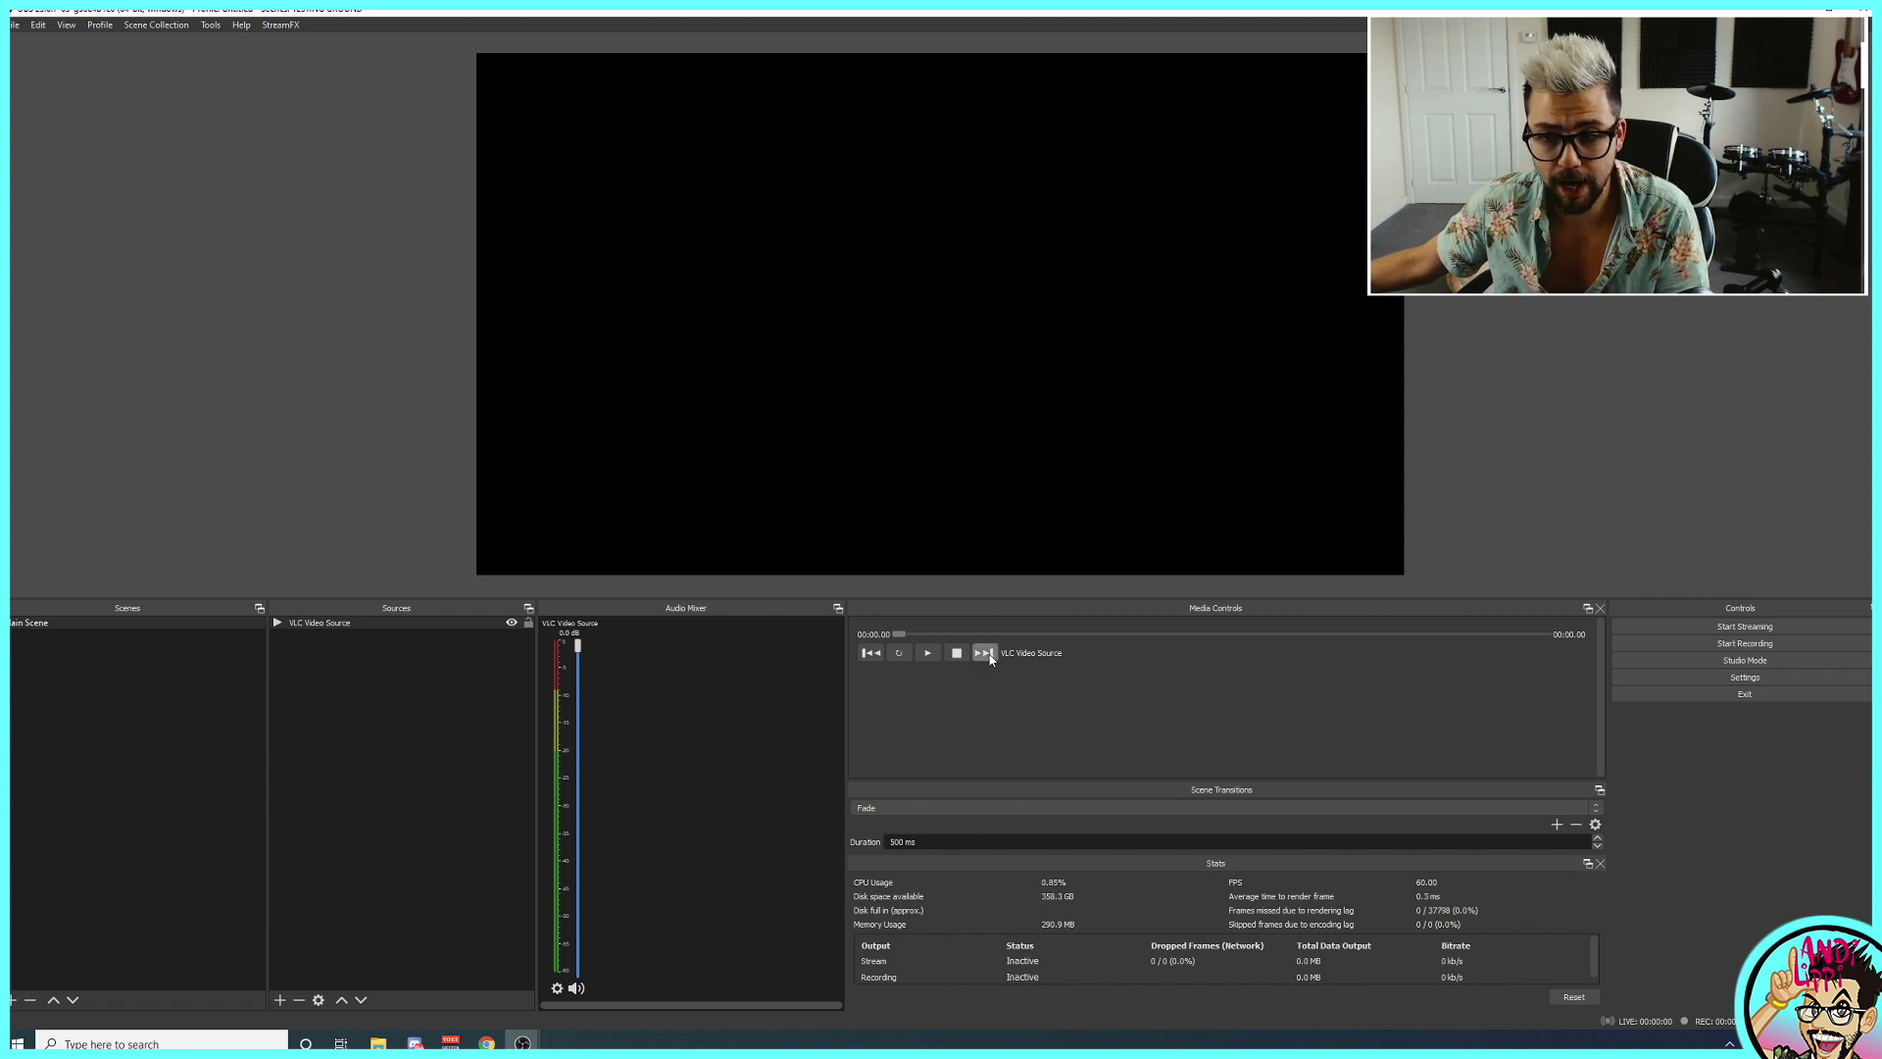
{"action": "left_click", "coordinate": [929, 654]}
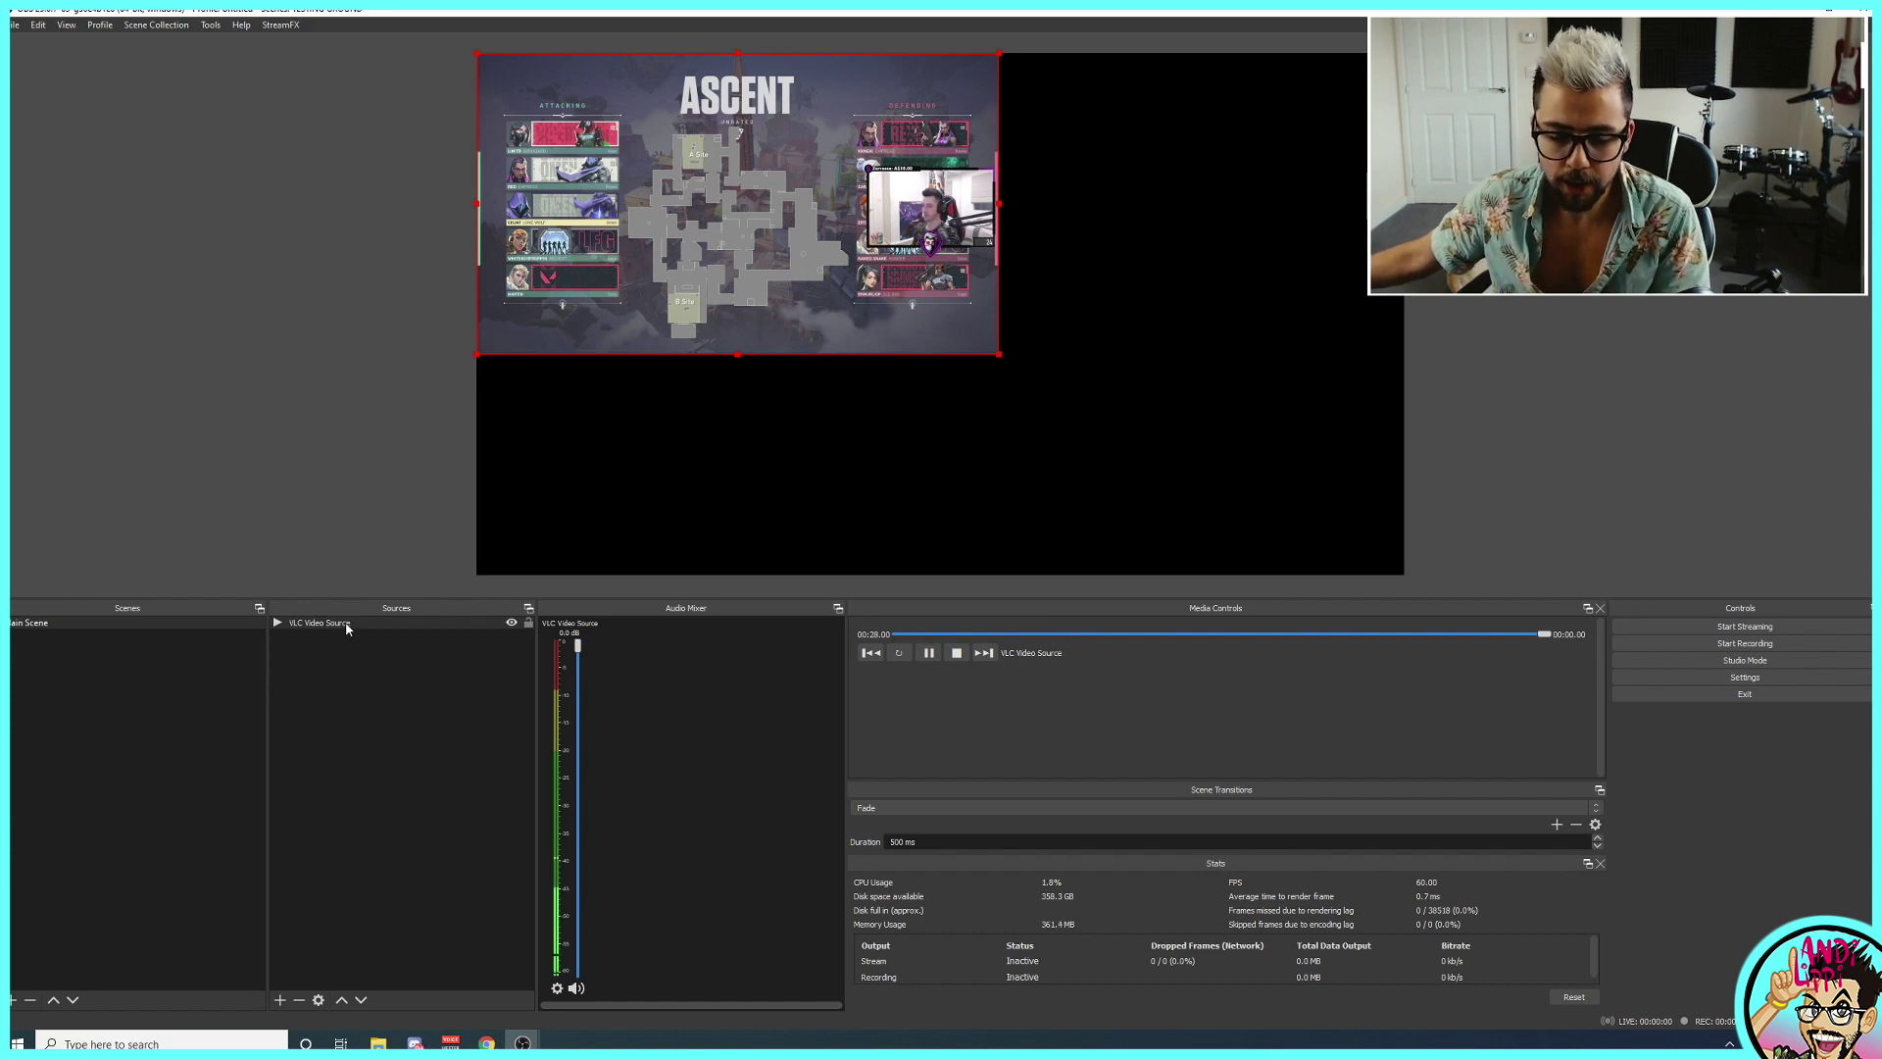
- Copy another channel's 1080p60 stream link from the extraction tool and return to OBS
{"action": "left_click", "coordinate": [487, 1043]}
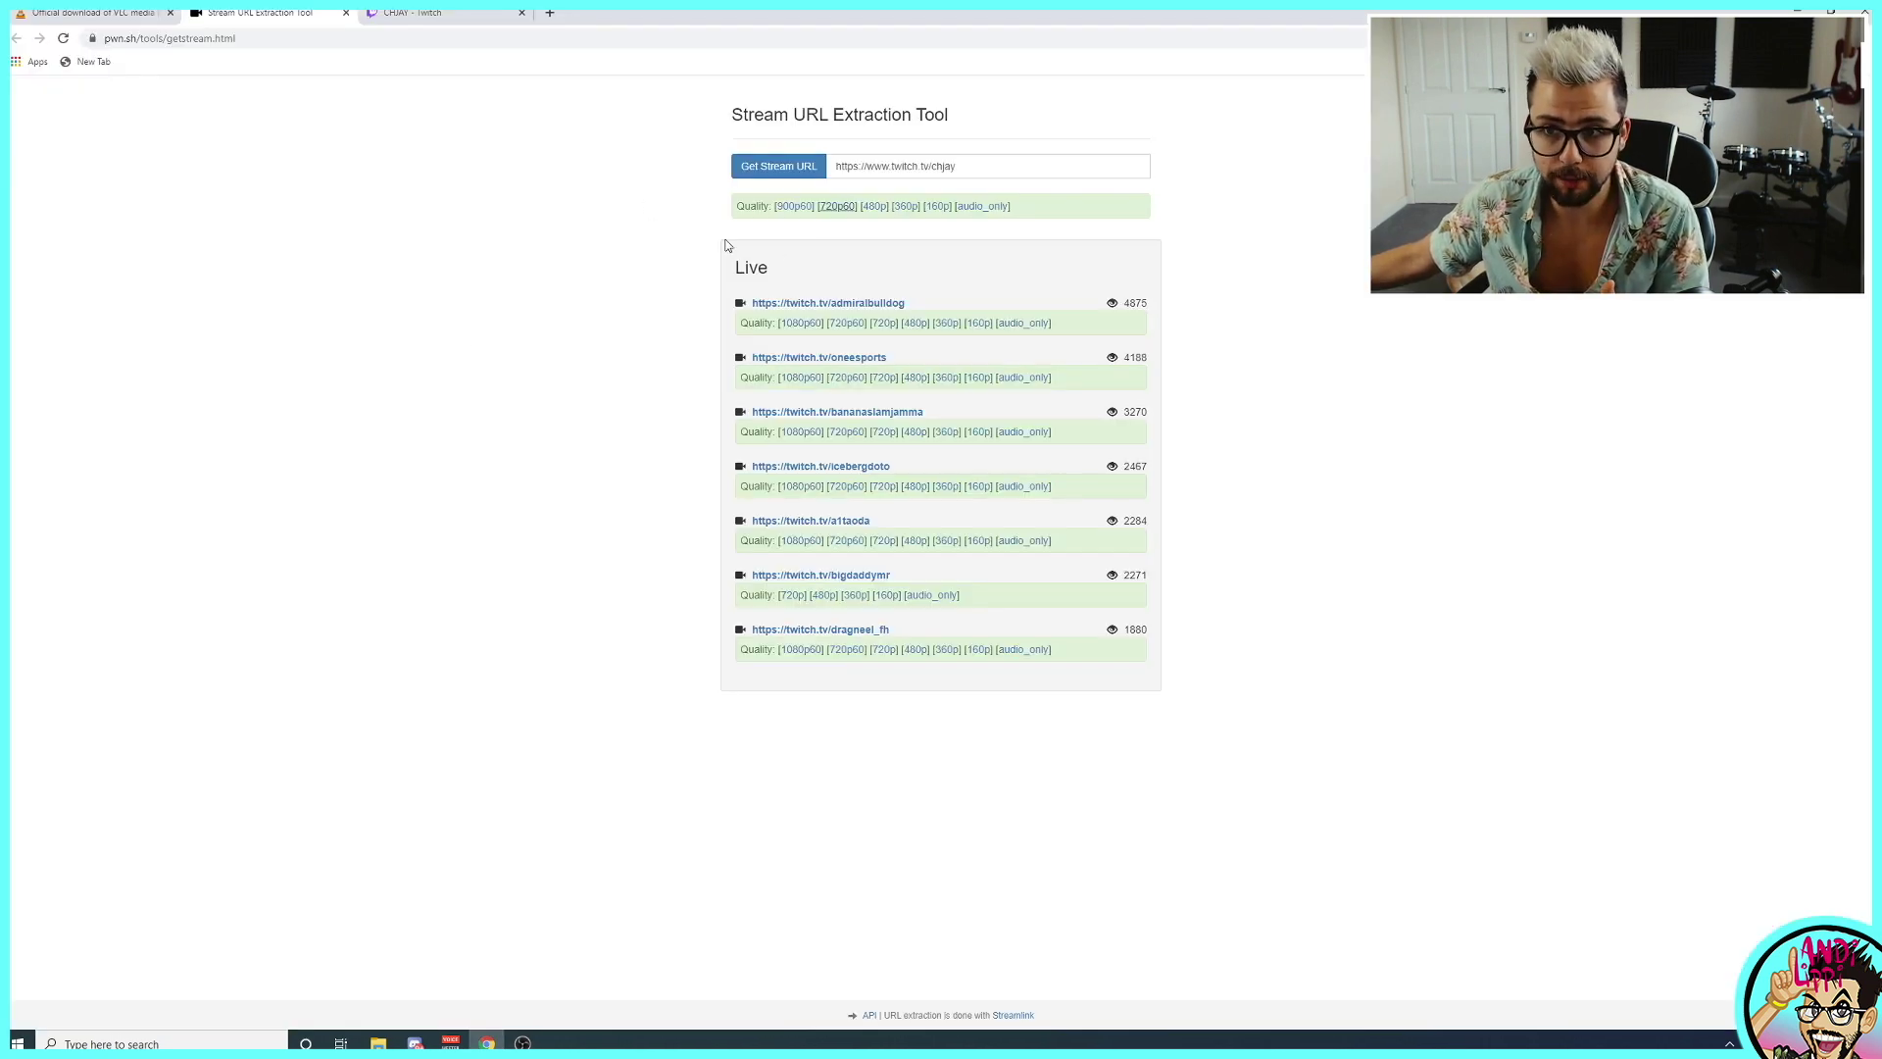
{"action": "right_click", "coordinate": [797, 325]}
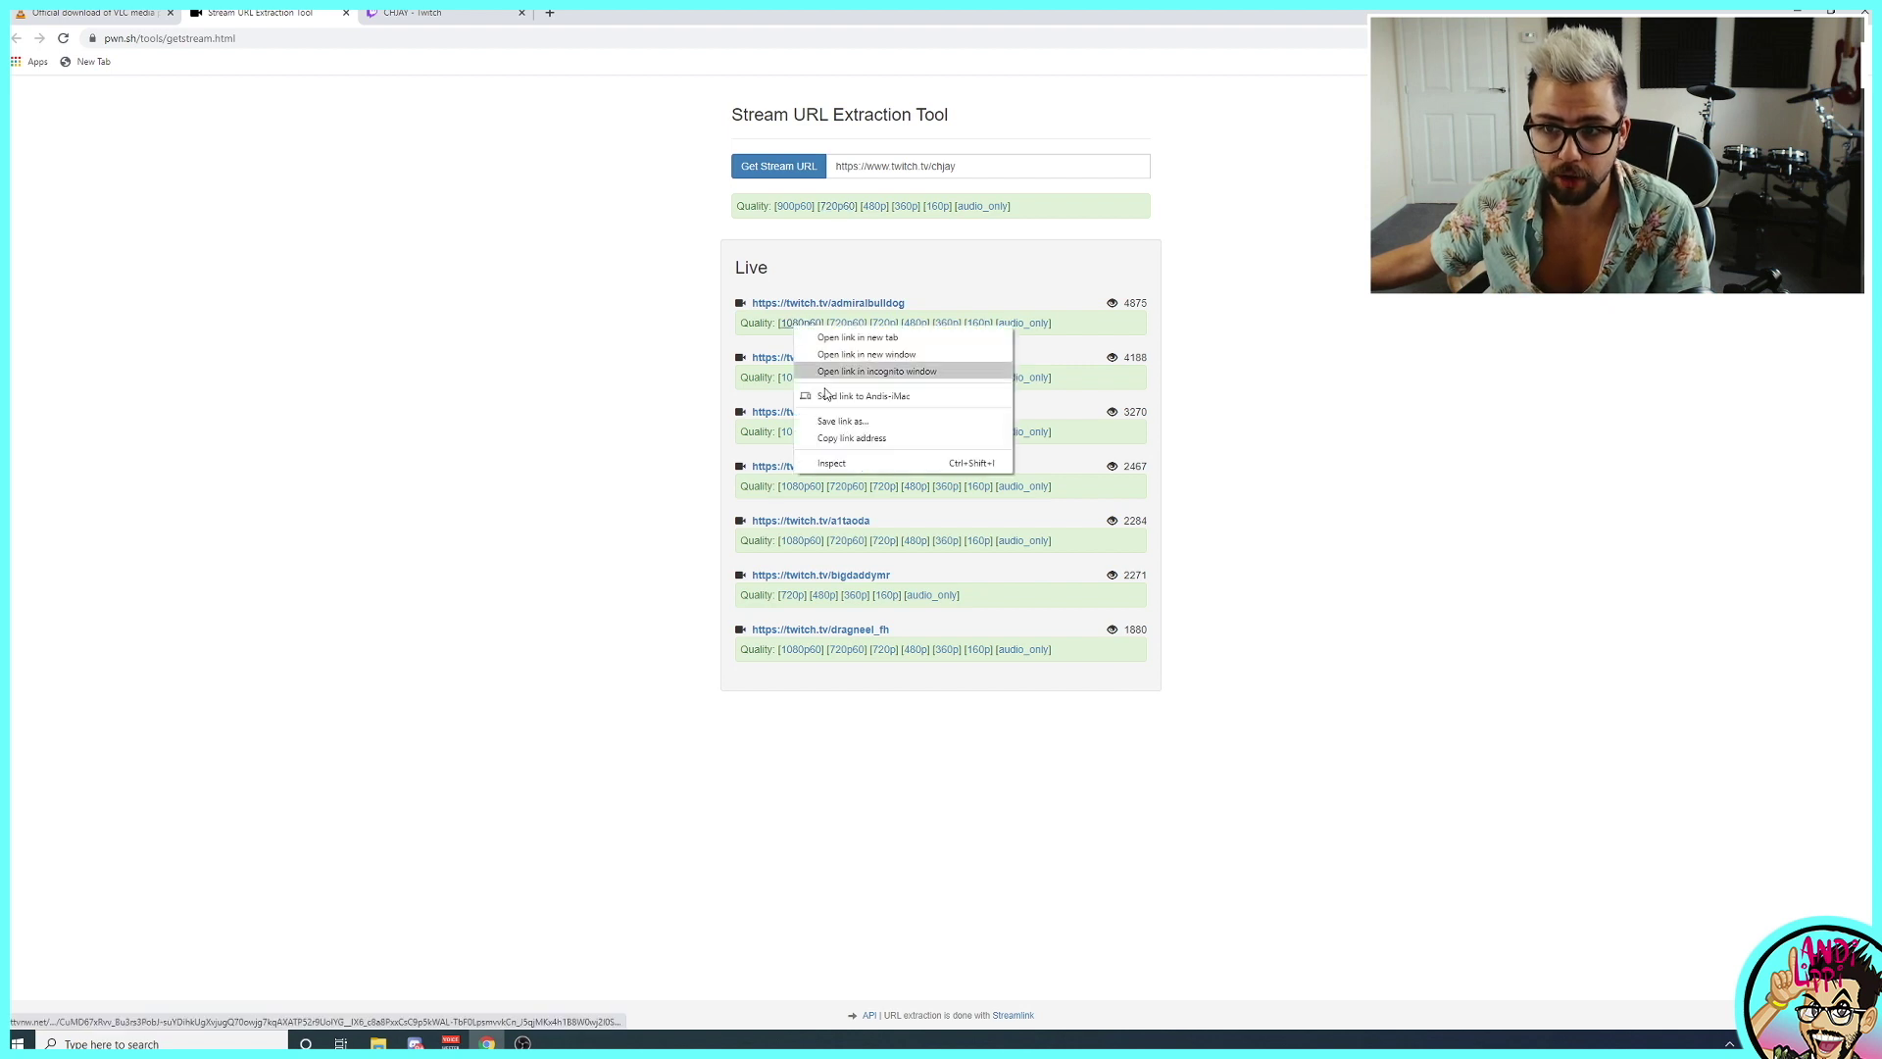
{"action": "left_click", "coordinate": [853, 442]}
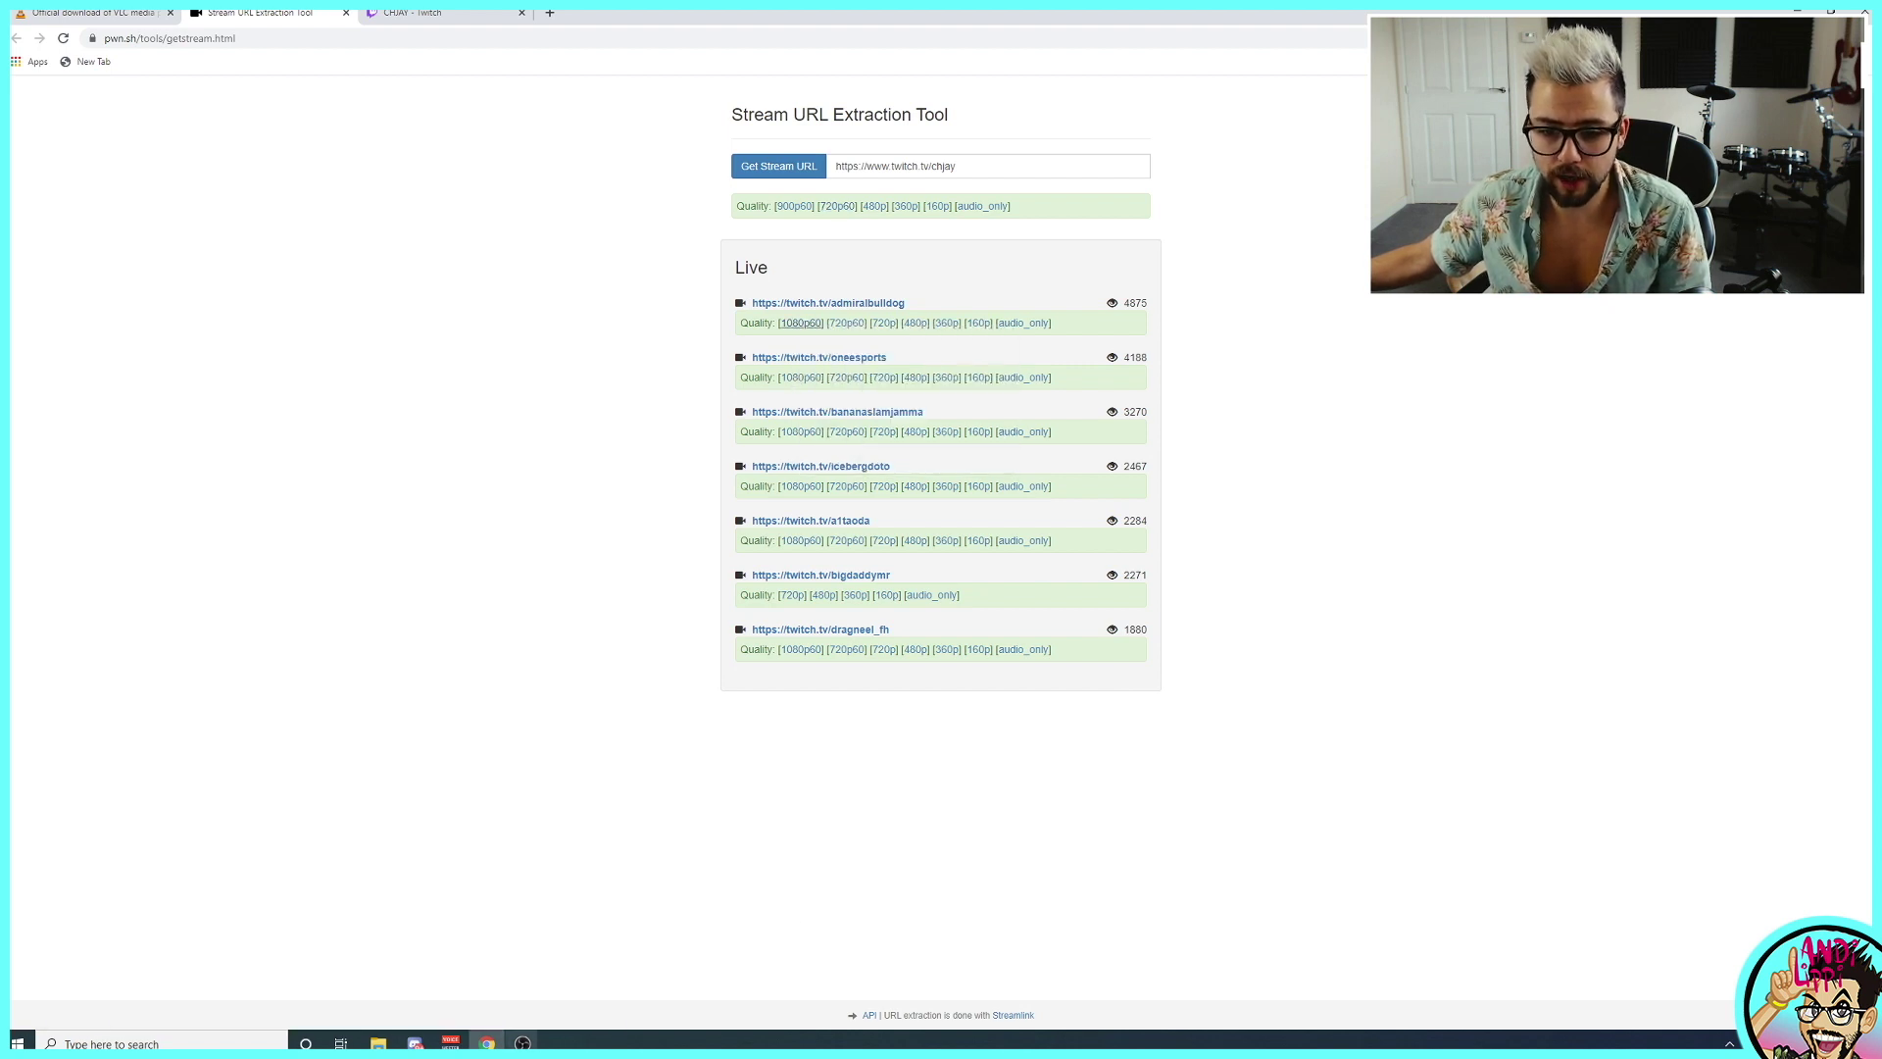
{"action": "mouse_move", "coordinate": [523, 1043]}
{"action": "left_click", "coordinate": [546, 1004]}
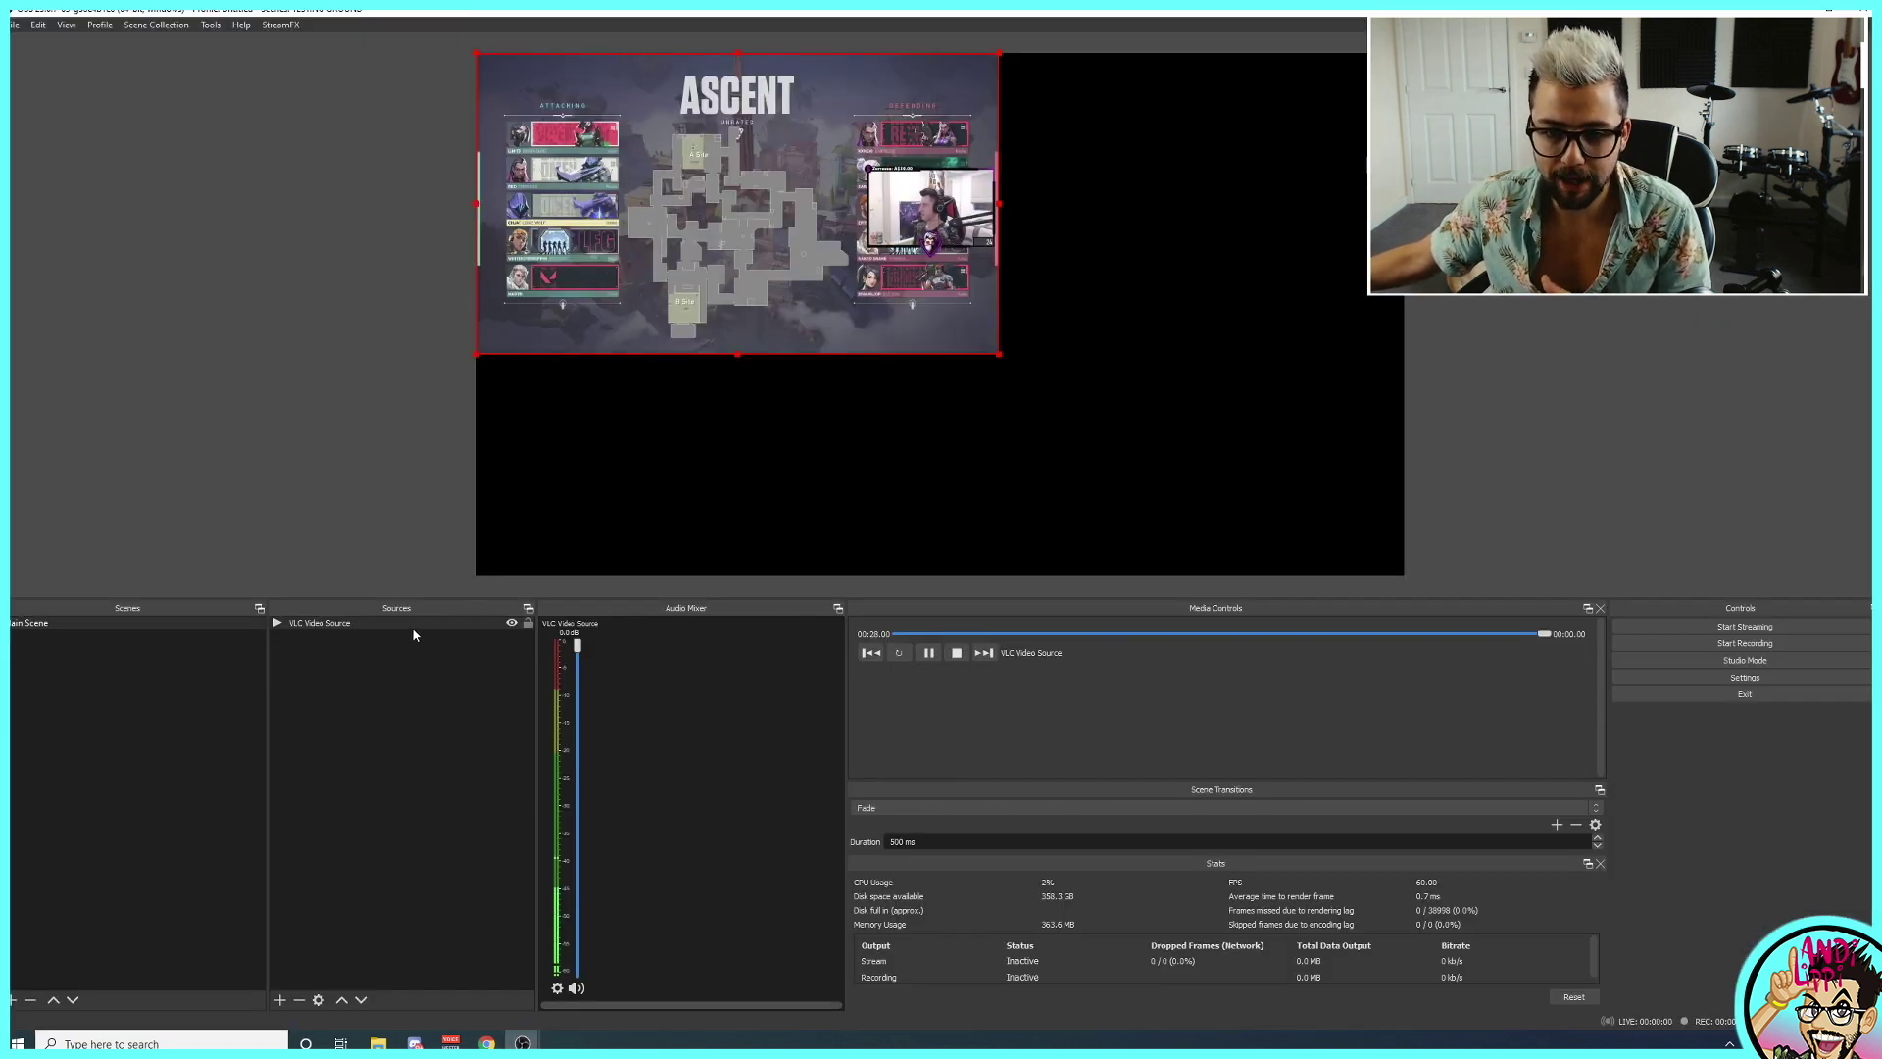
- Add the copied 1080p60 URL as a second entry in the VLC Video Source playlist
{"action": "left_click", "coordinate": [361, 624]}
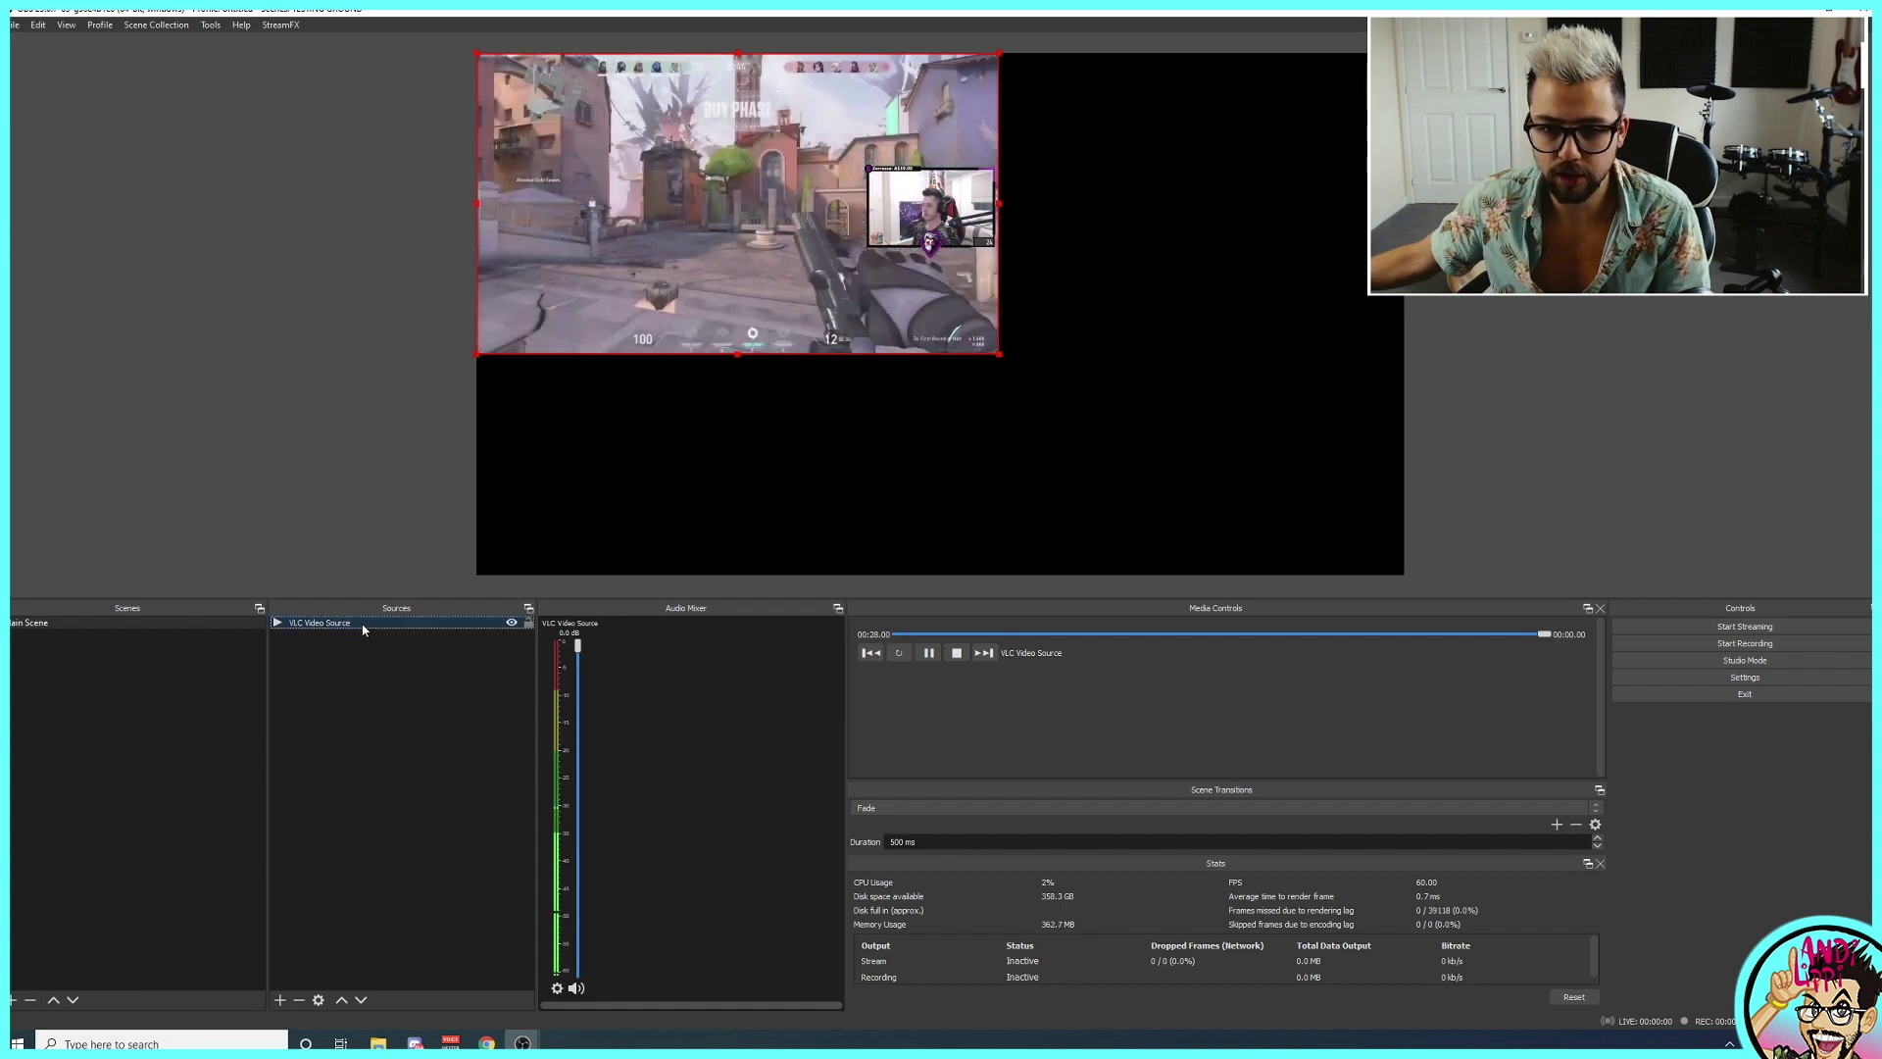
{"action": "right_click", "coordinate": [361, 627]}
{"action": "left_click", "coordinate": [402, 592]}
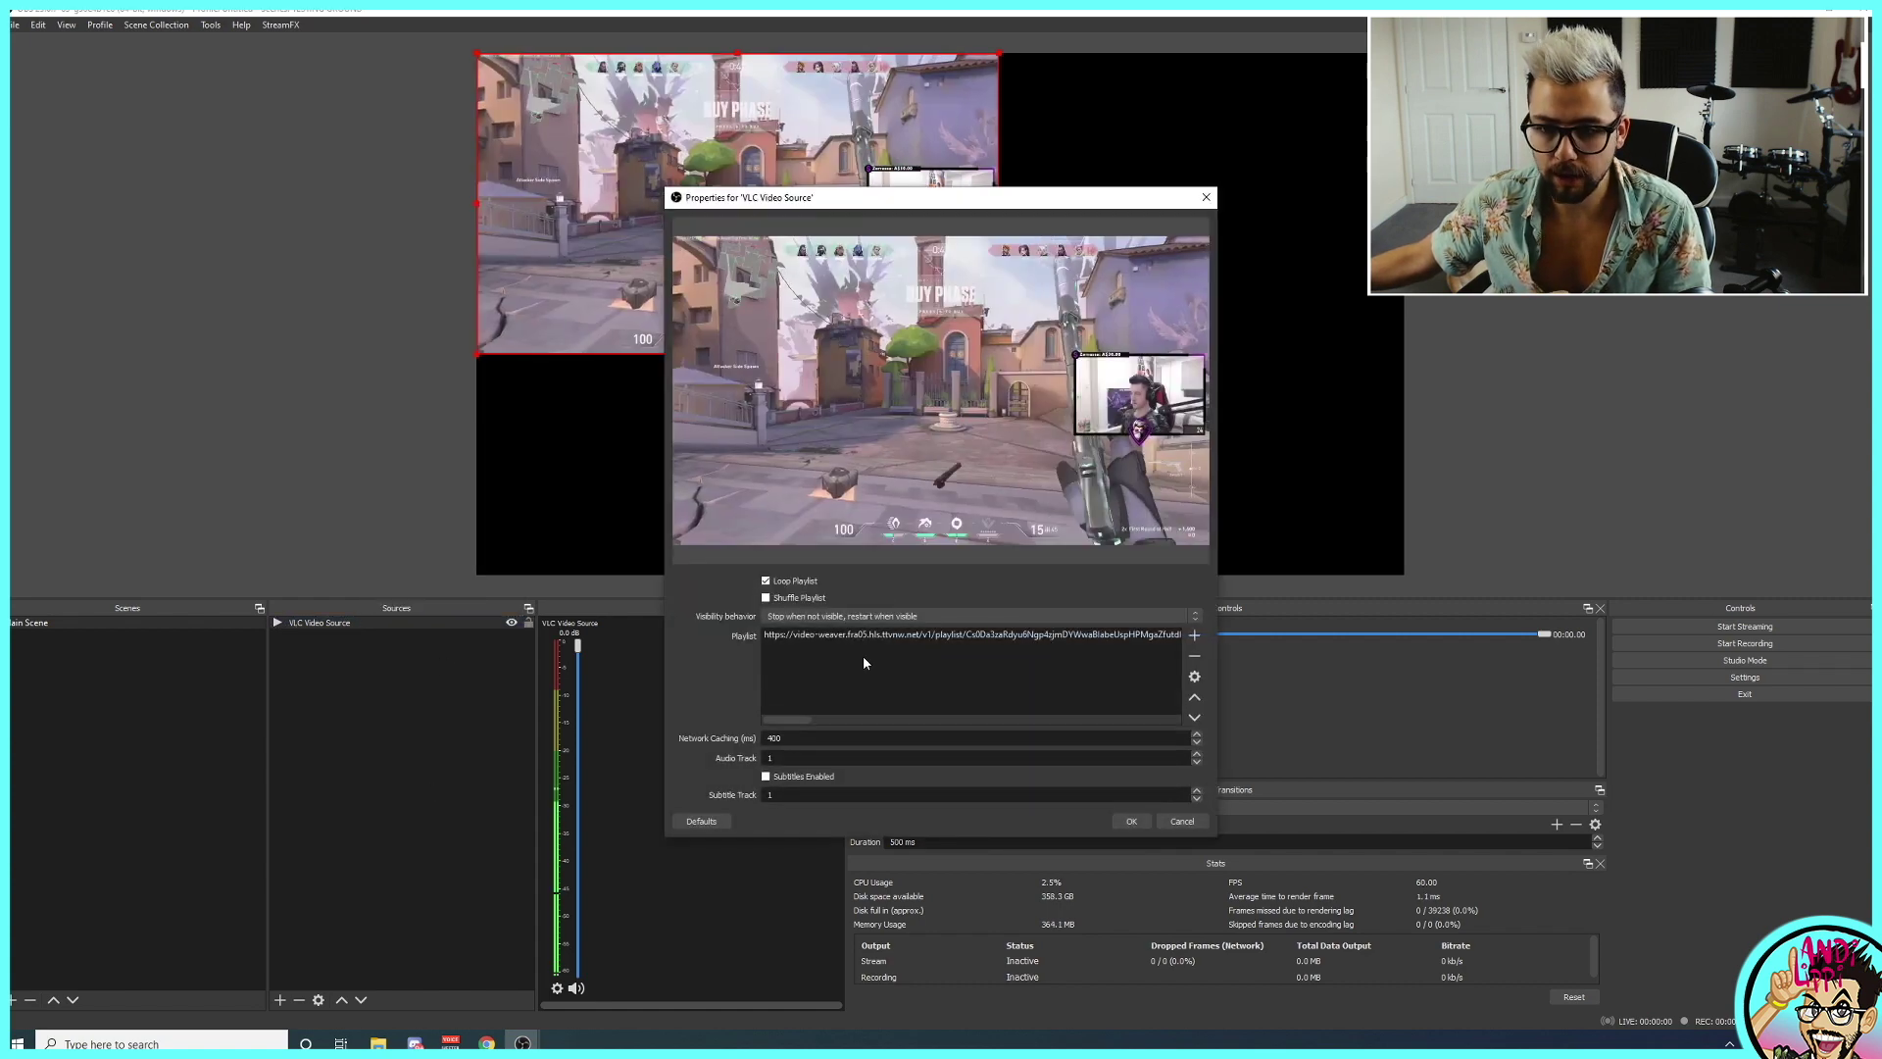
{"action": "left_click", "coordinate": [1194, 635]}
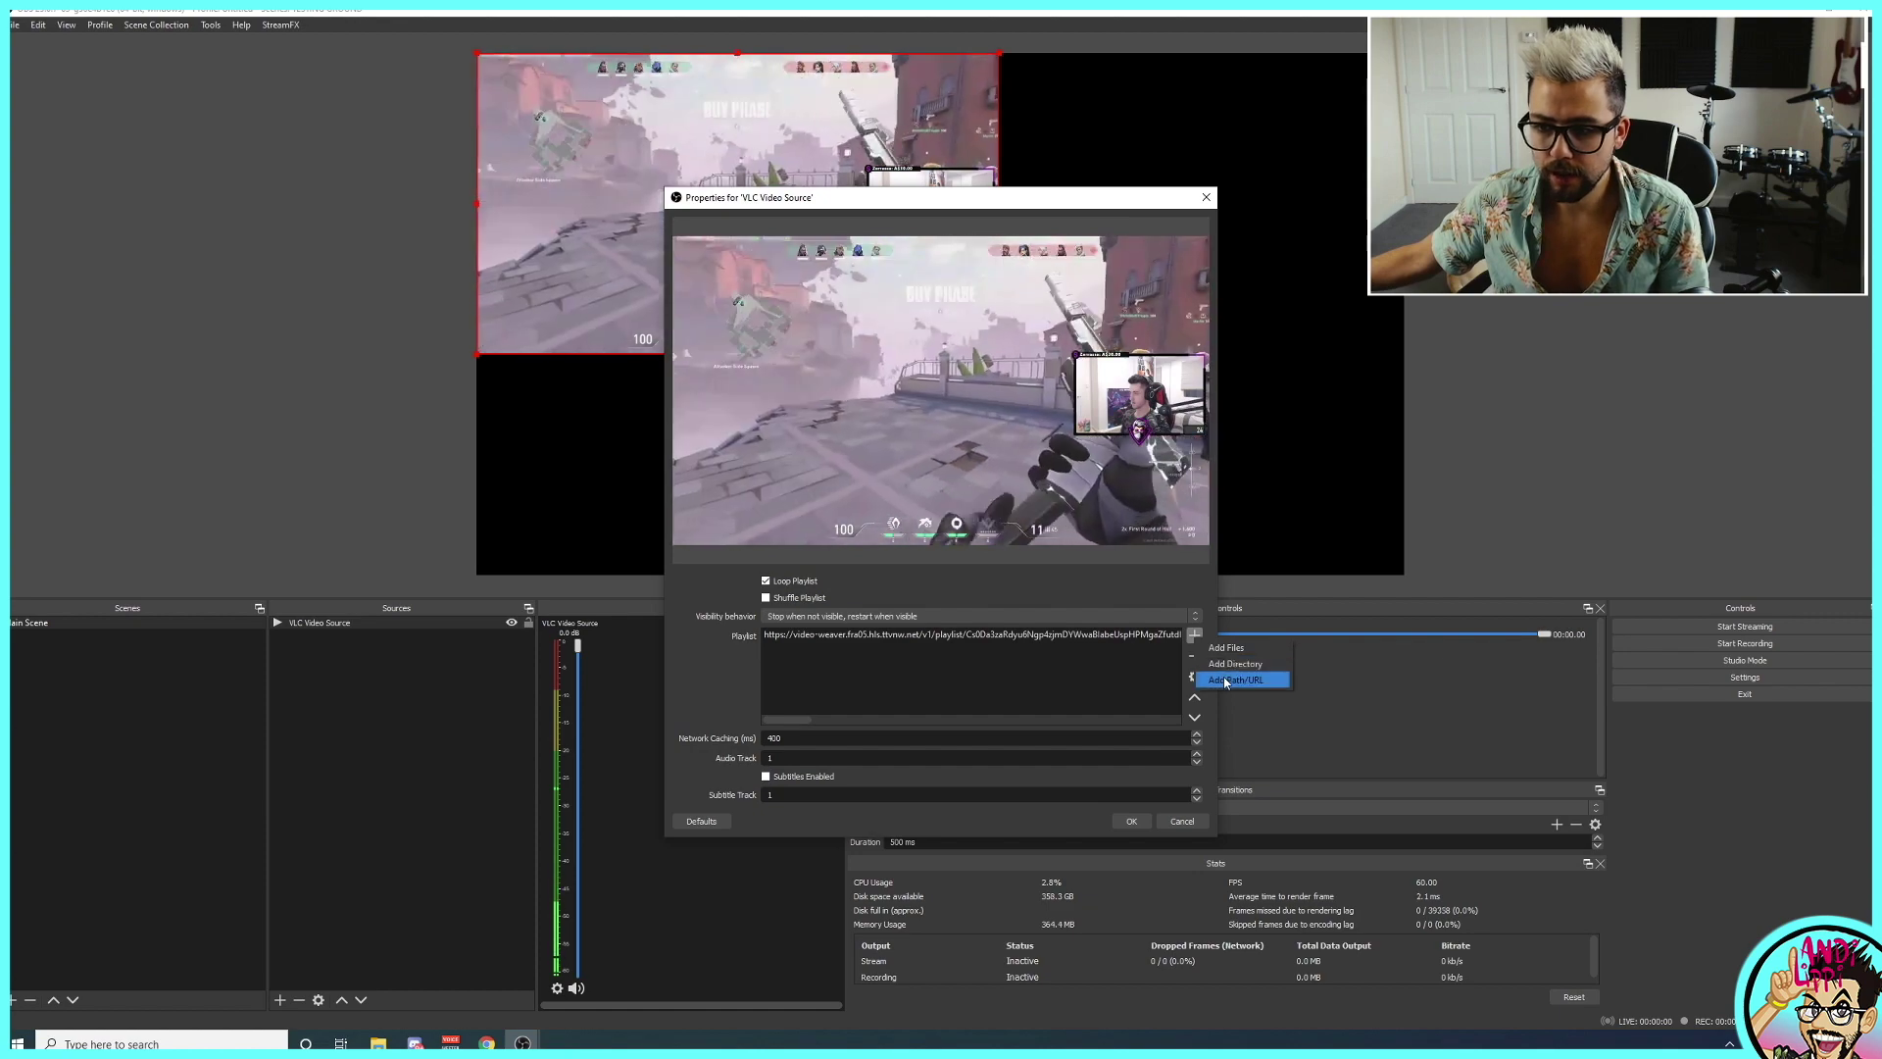
{"action": "left_click", "coordinate": [1225, 680]}
{"action": "key", "text": "ctrl+v"}
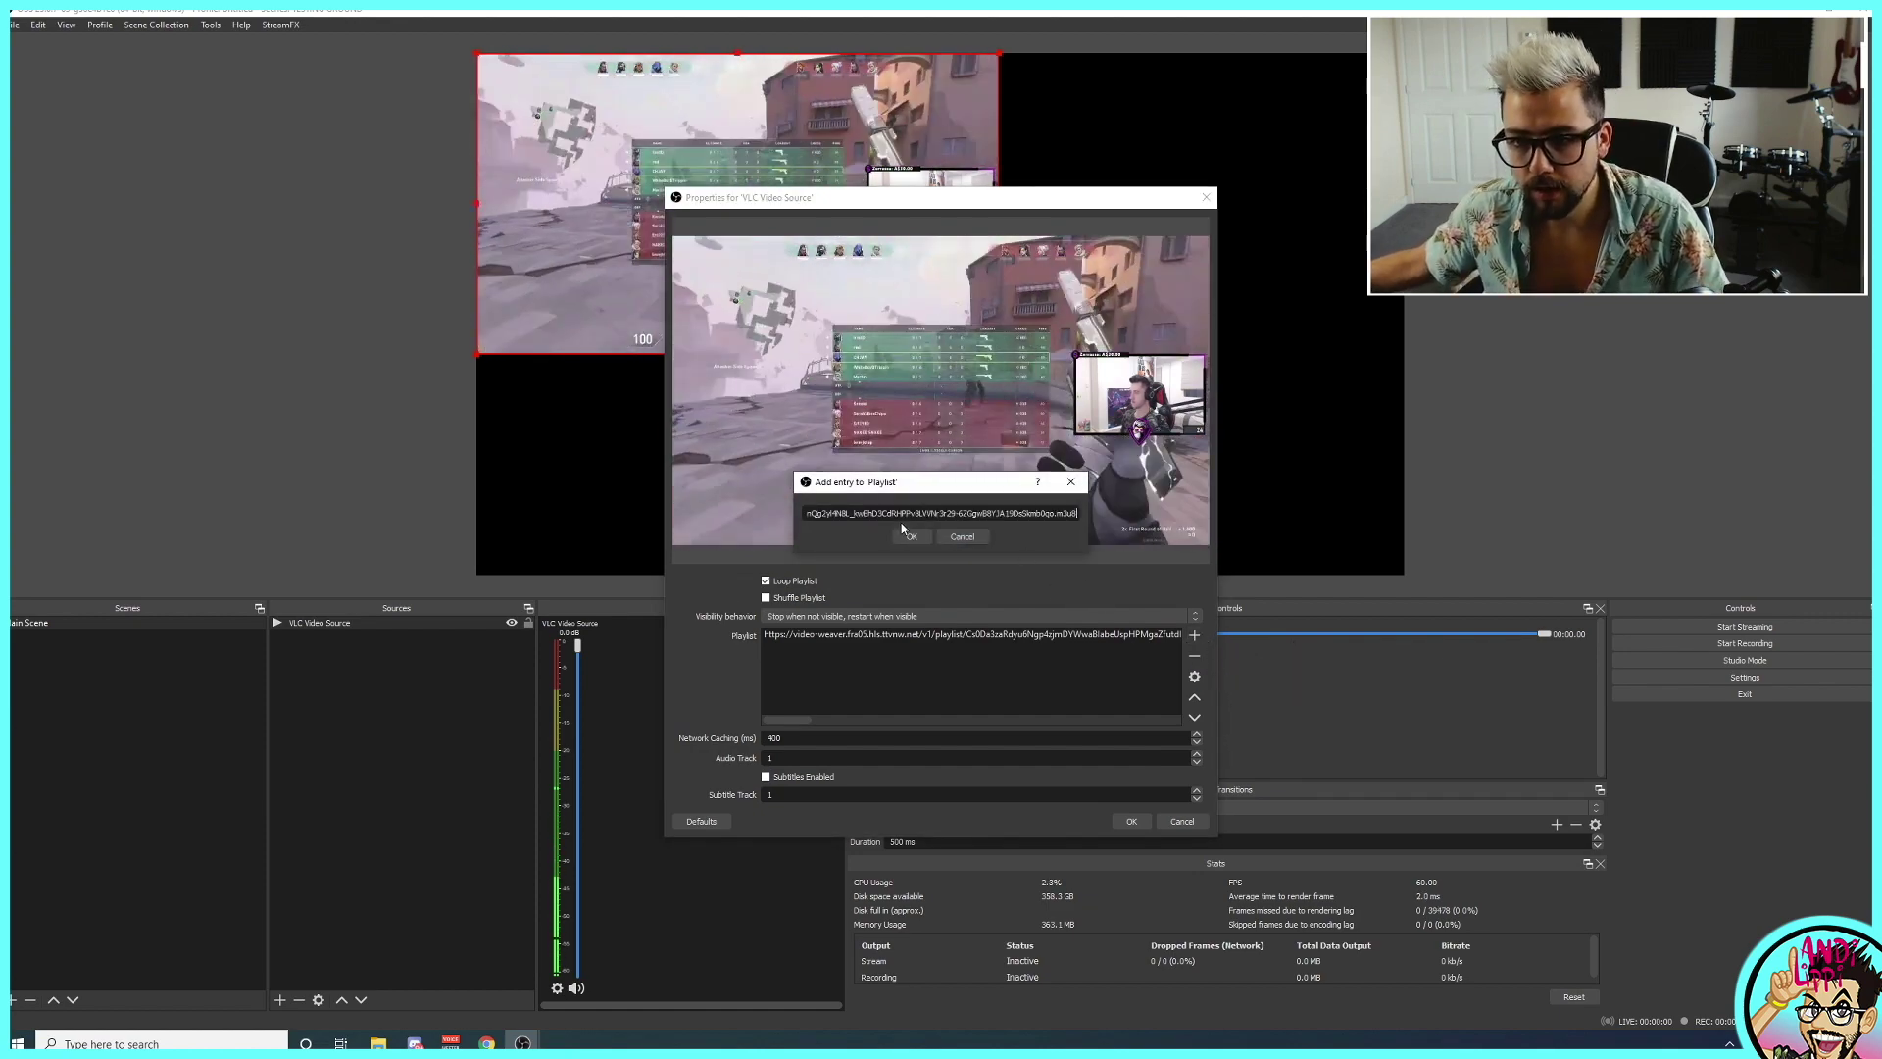
{"action": "left_click", "coordinate": [909, 535]}
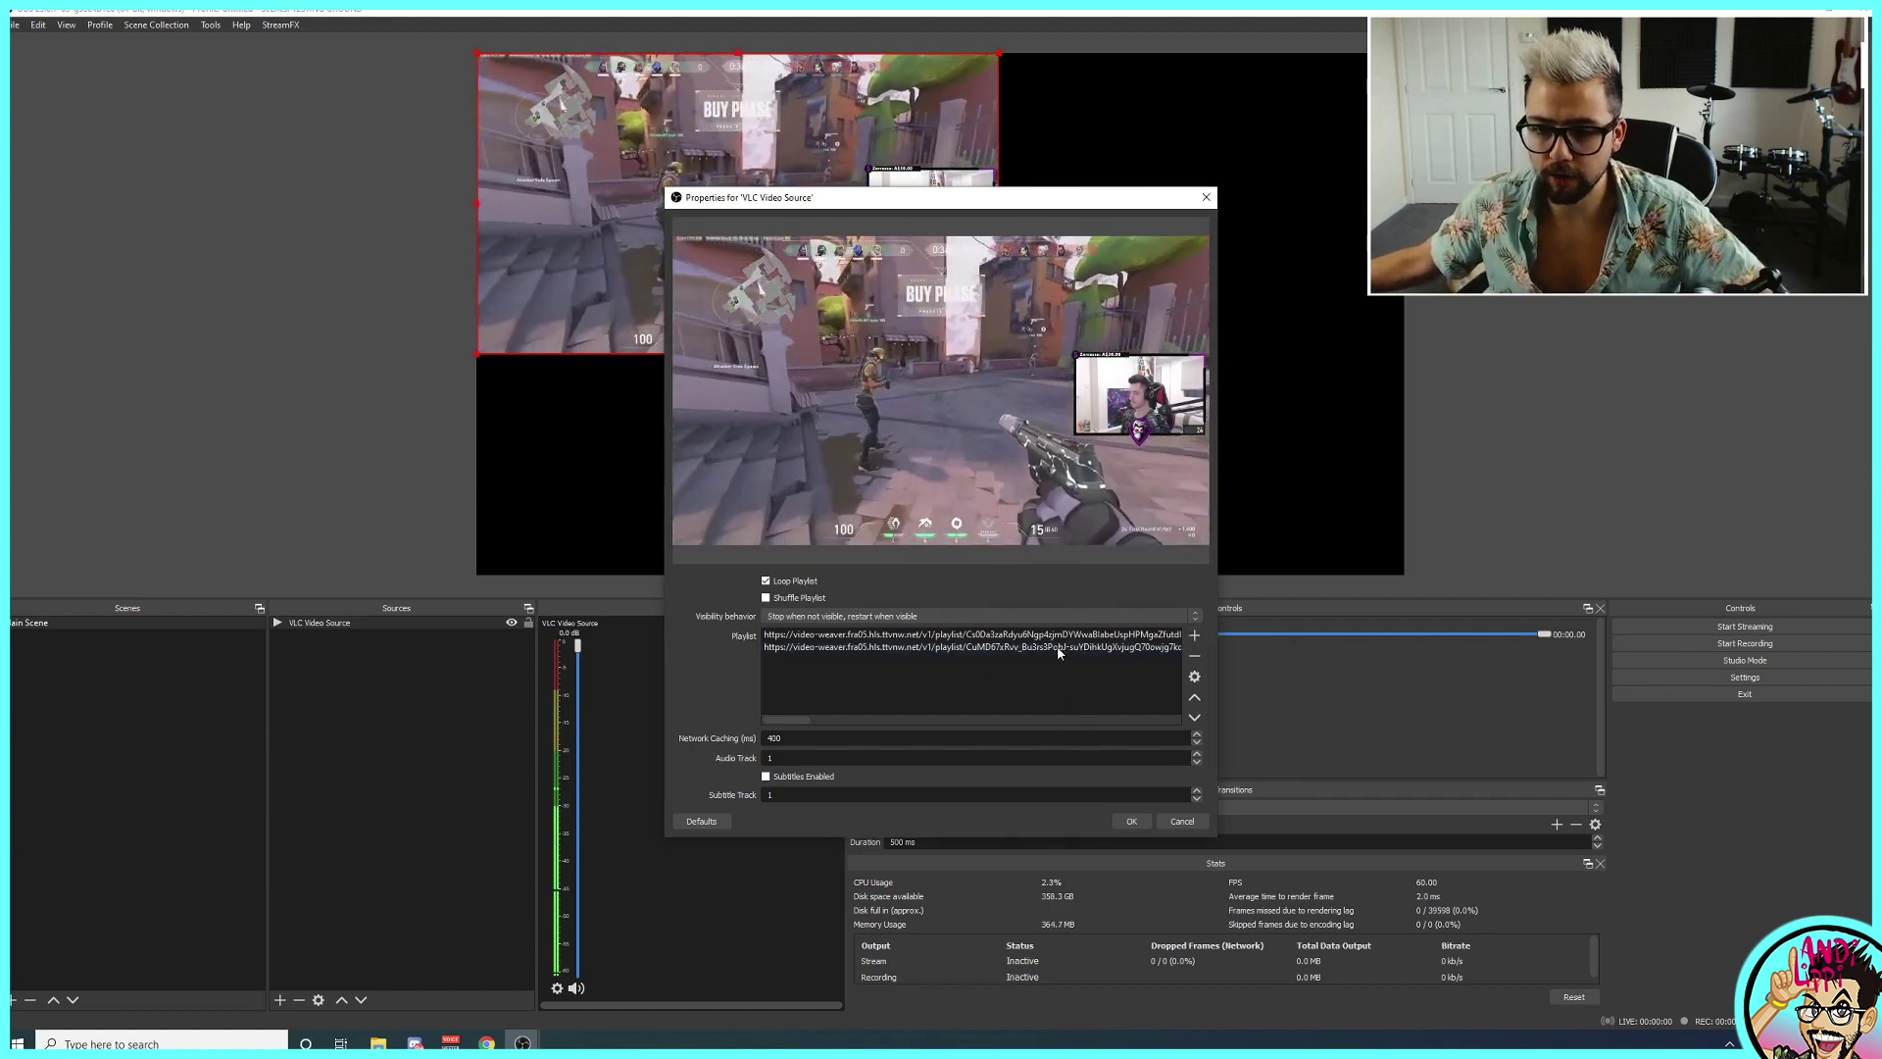
{"action": "left_click", "coordinate": [1132, 821]}
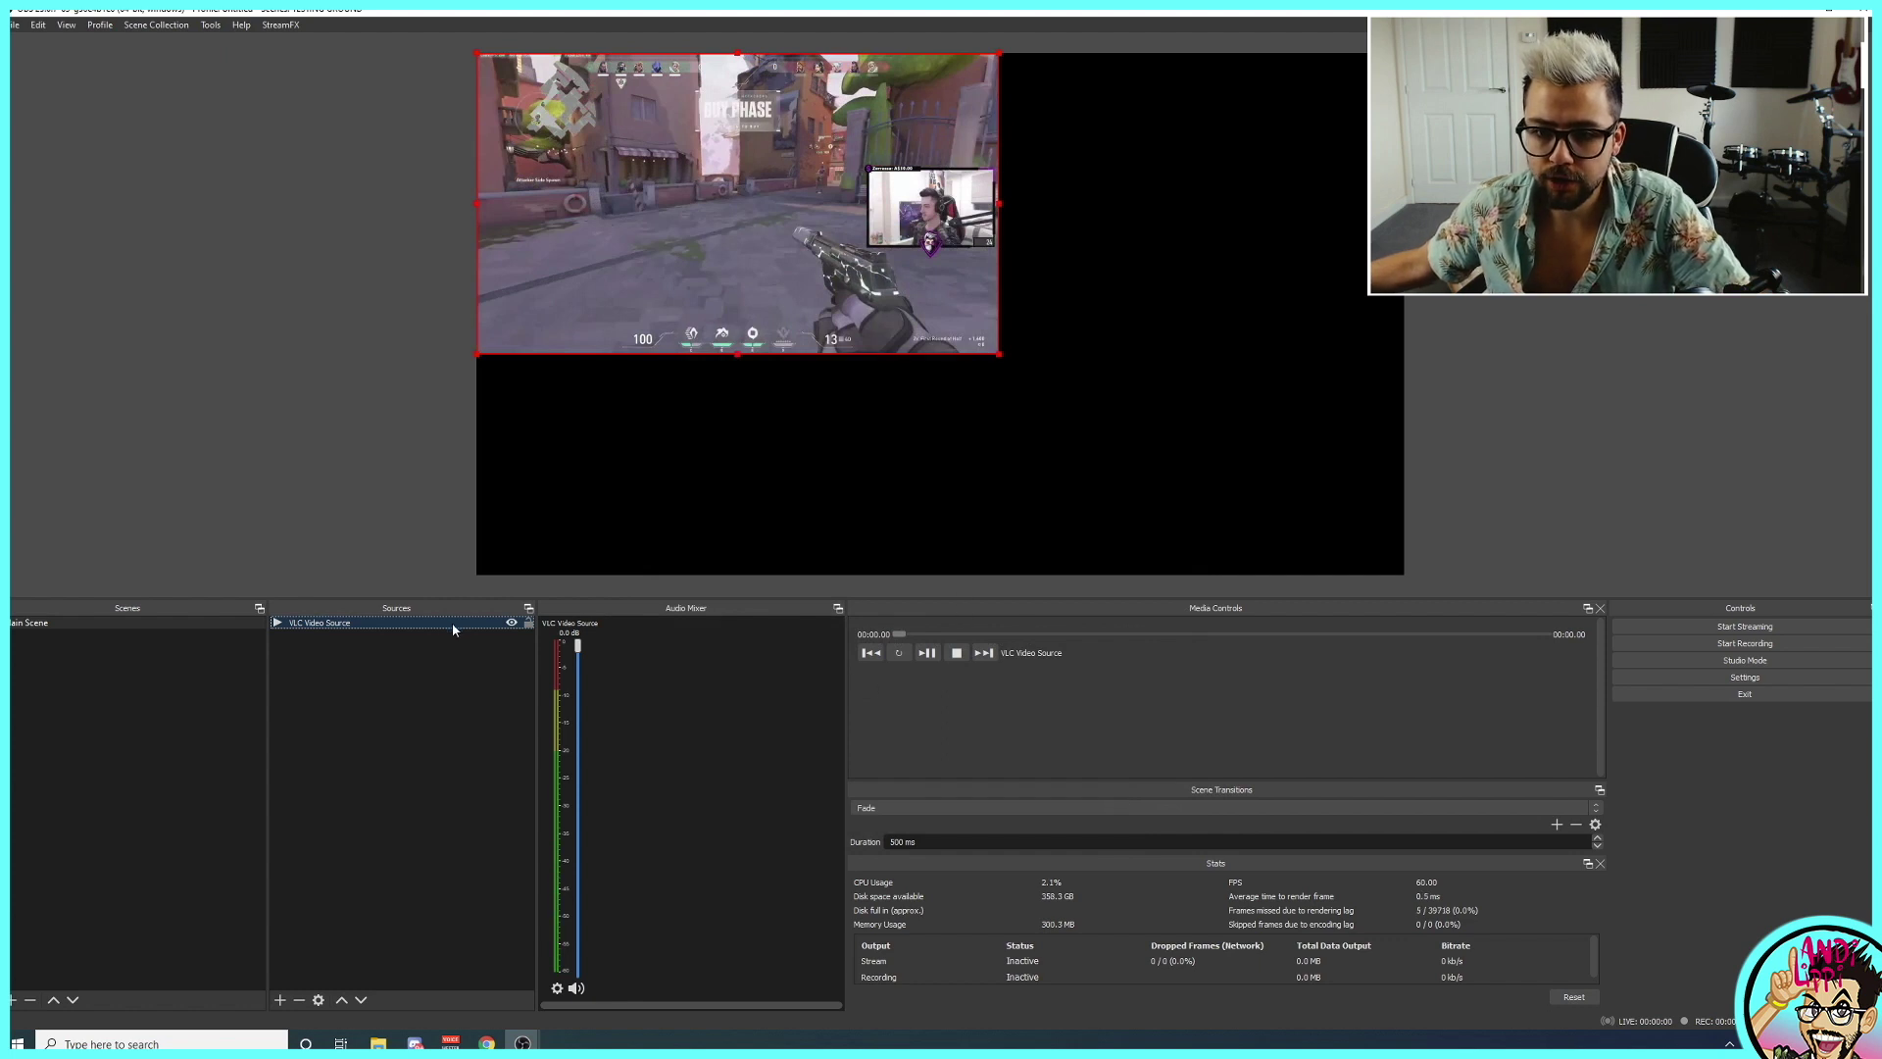
{"action": "left_click", "coordinate": [985, 653]}
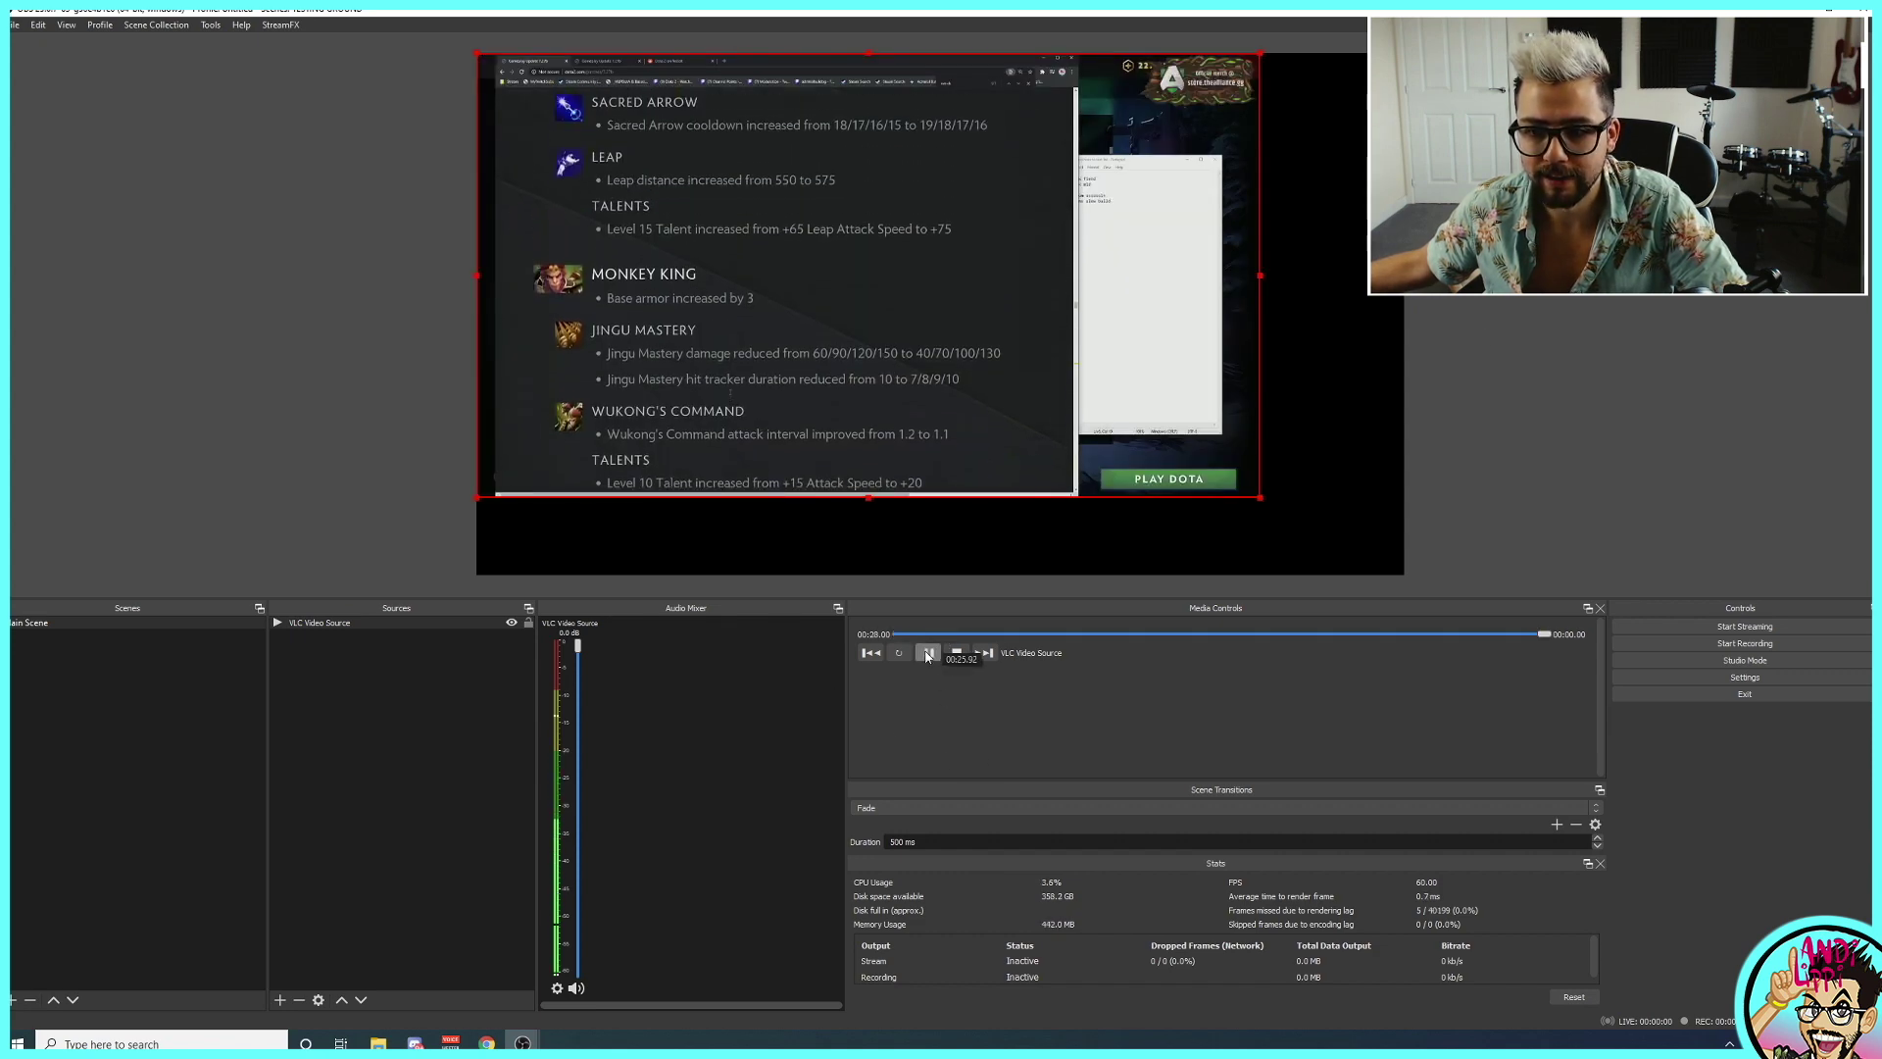
{"action": "left_click", "coordinate": [869, 653]}
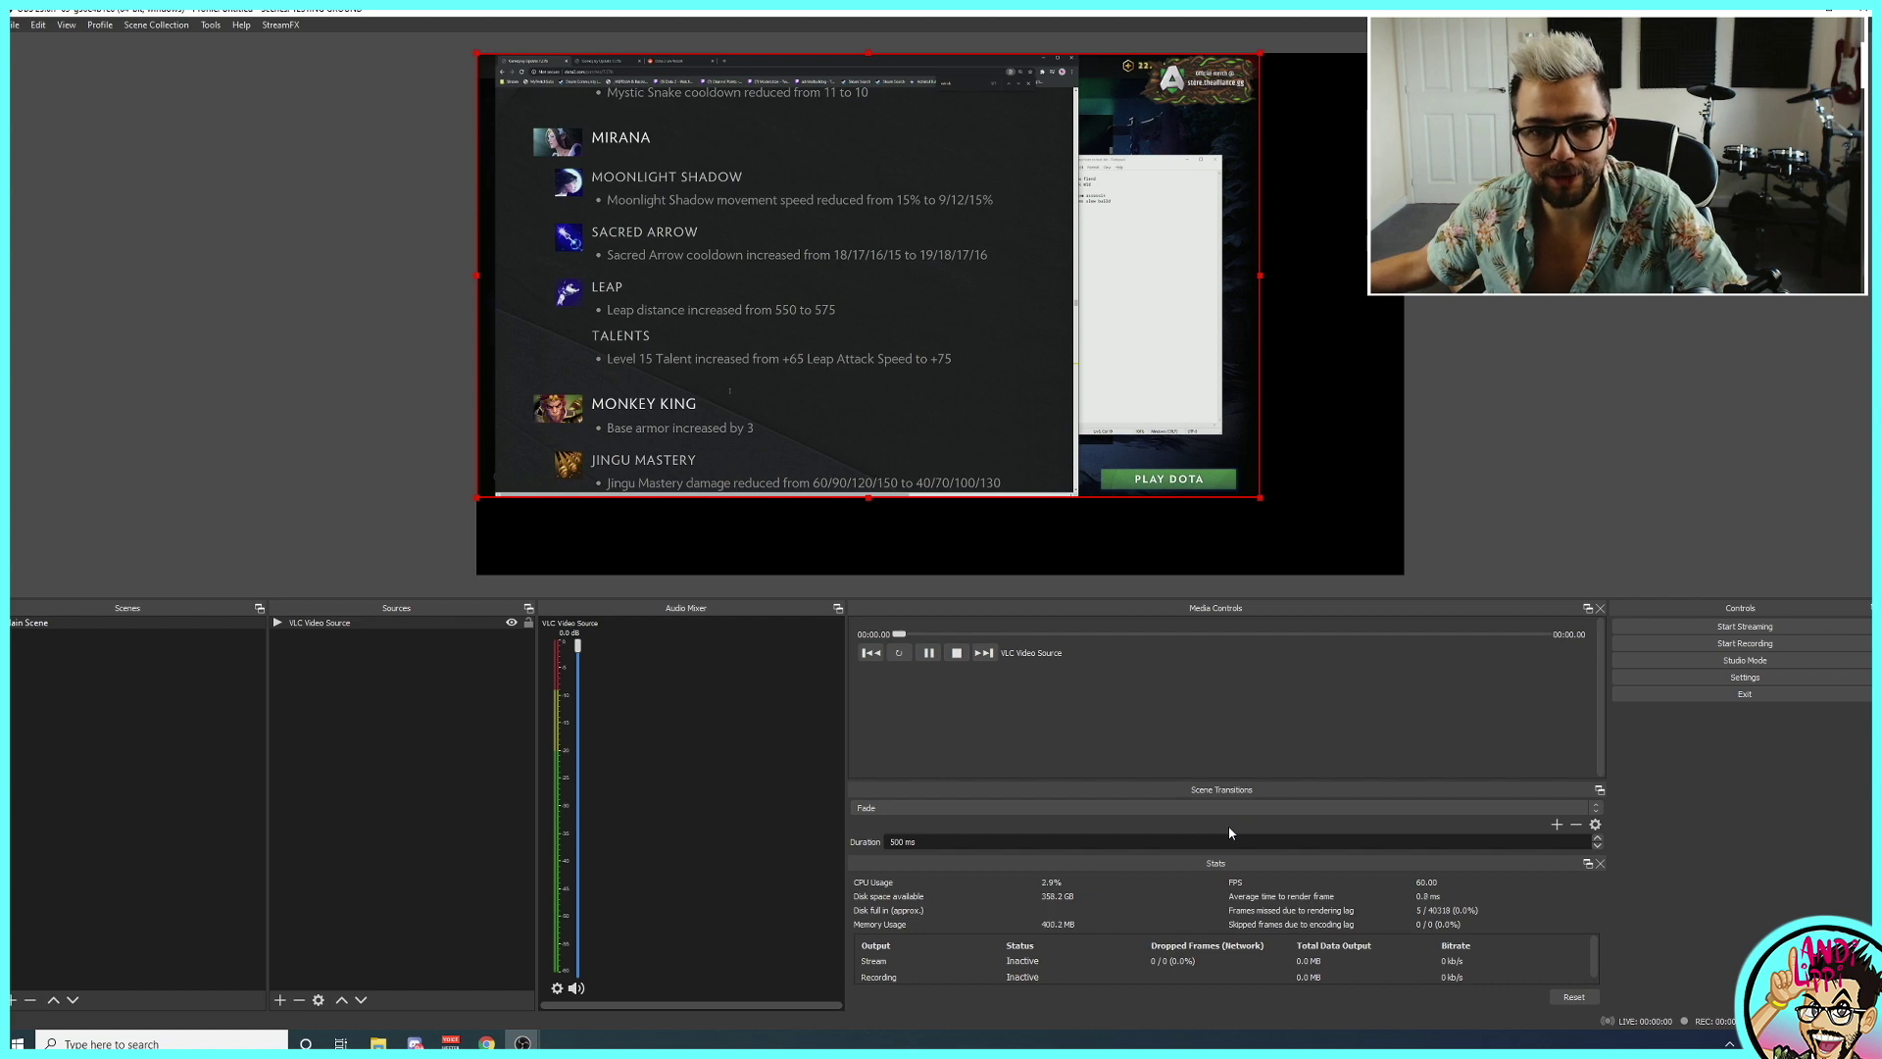